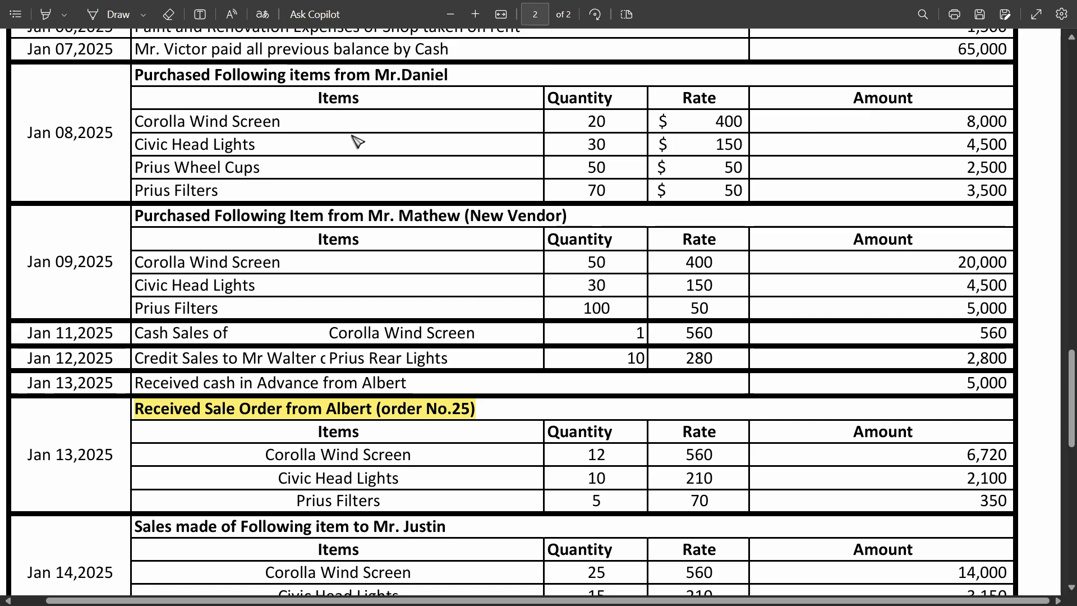
# - Start a new vendor bill in QuickBooks and select the vendor from the Jan 08 purchase
pyautogui.hotkey('alt', 'Tab')
pyautogui.hotkey('alt', 'Tab')
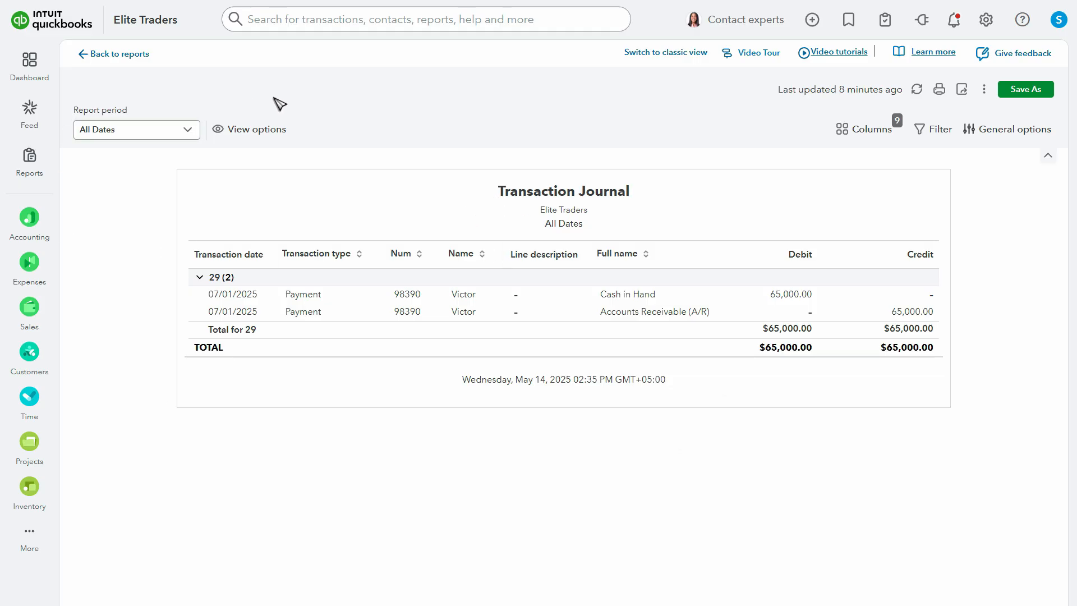
pyautogui.moveTo(30, 547)
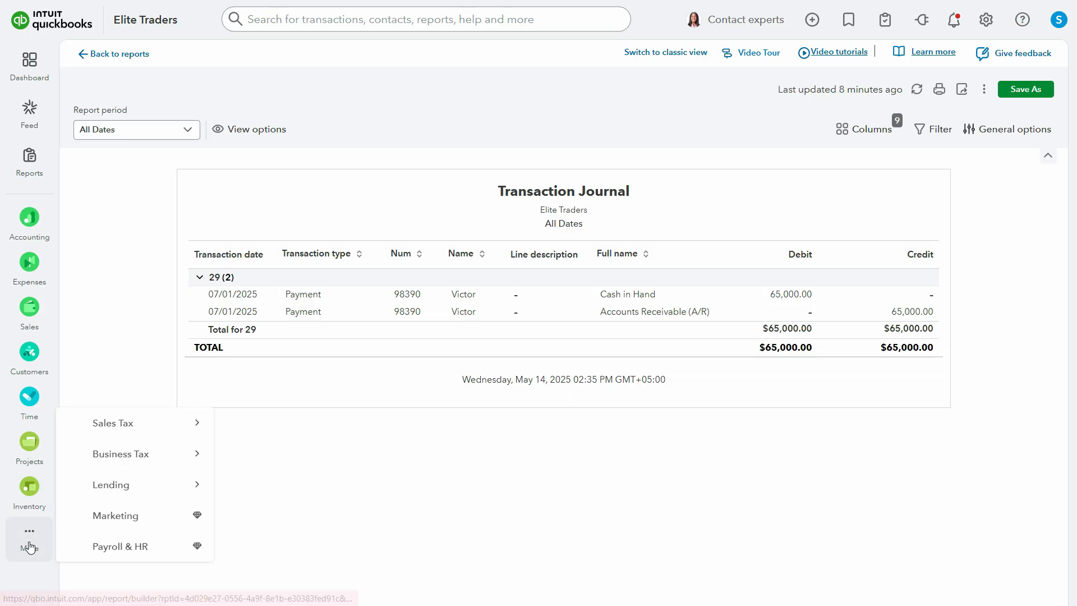
pyautogui.moveTo(33, 281)
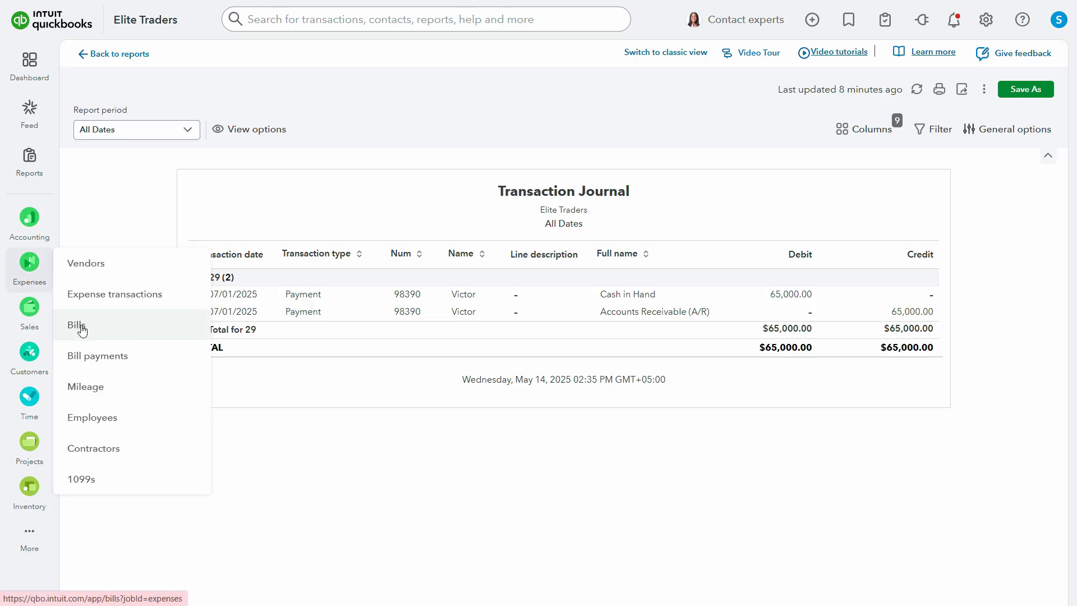
pyautogui.click(813, 21)
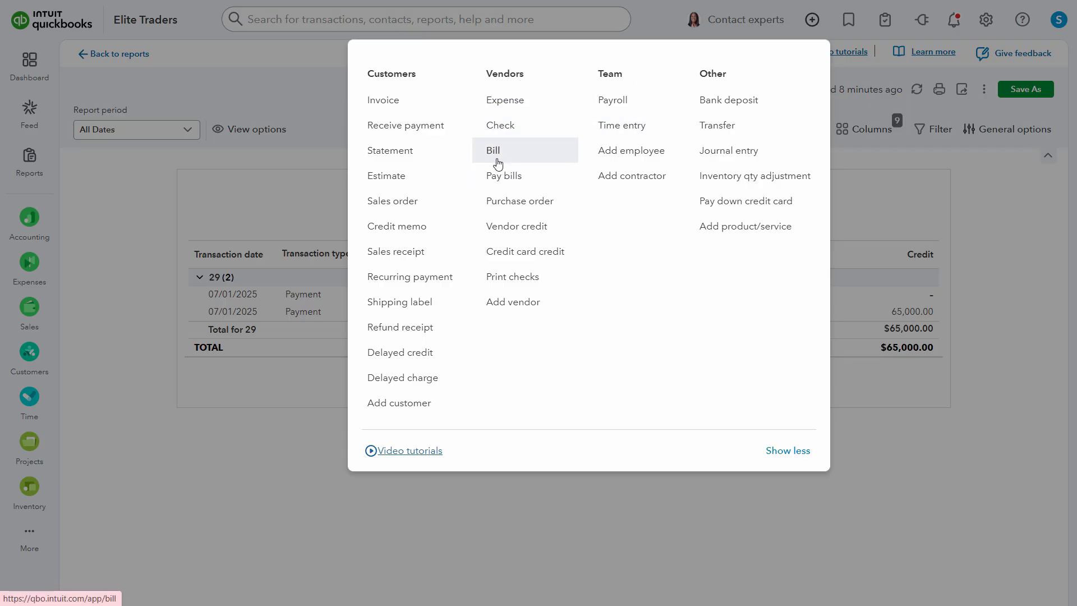
pyautogui.click(513, 200)
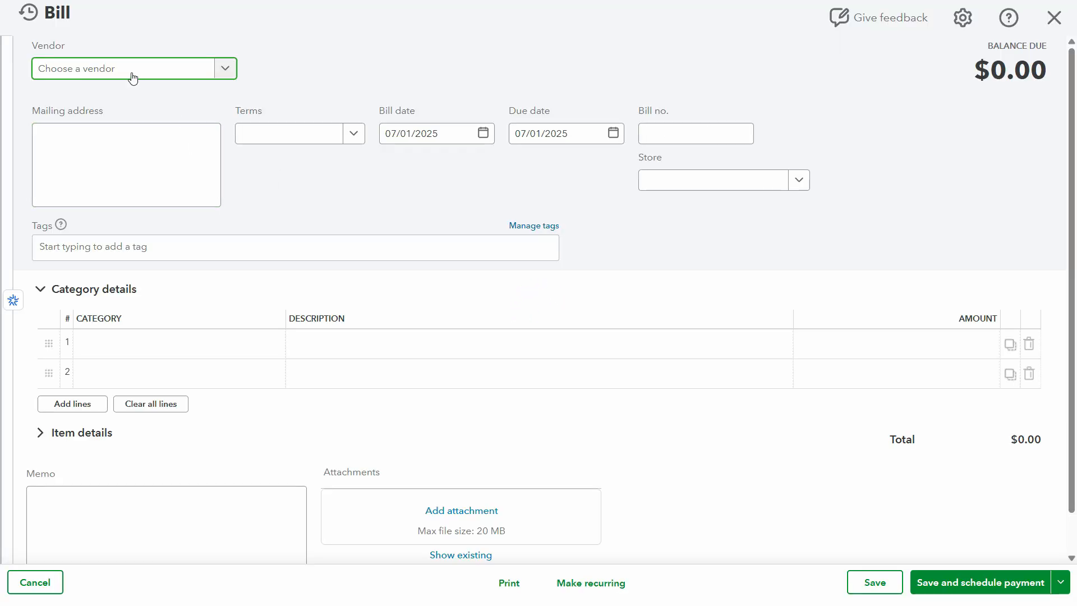
pyautogui.write('dn')
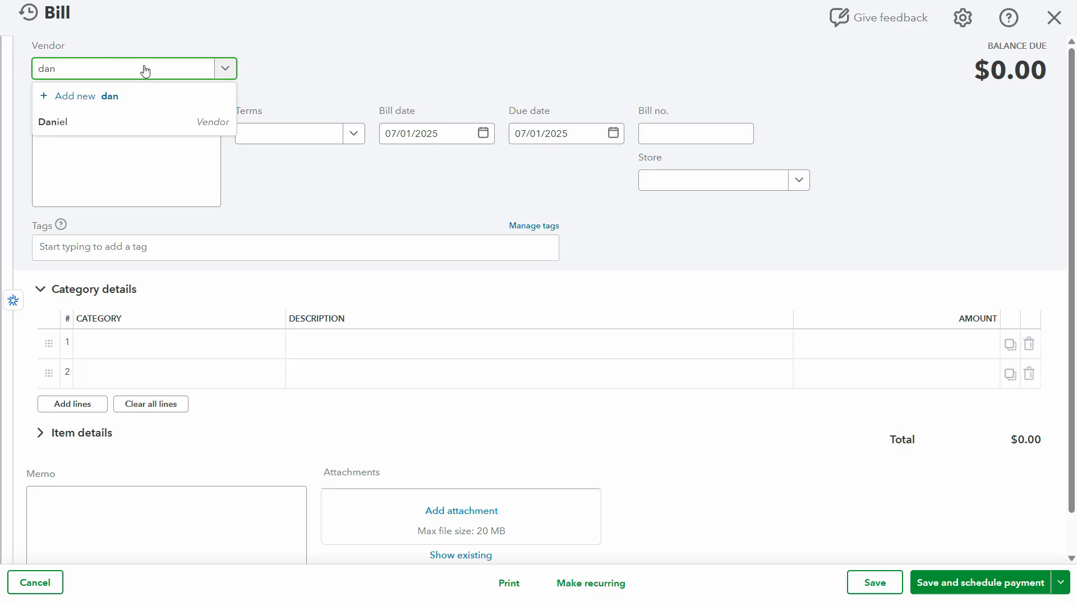
pyautogui.click(129, 125)
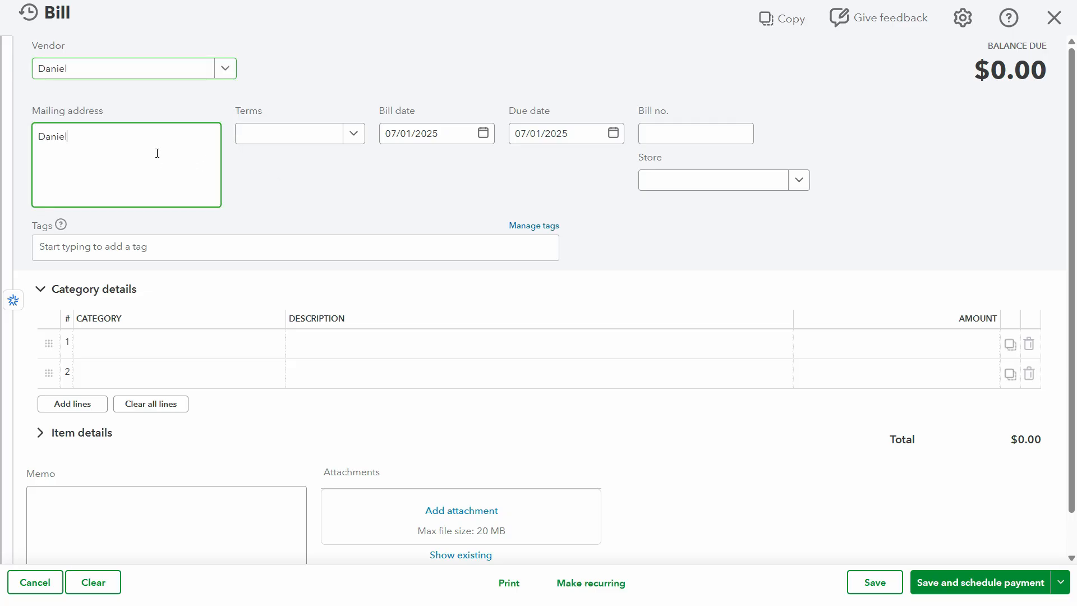
# - Set the bill's terms to Net 15 and enter 5515 as the bill number
pyautogui.click(325, 140)
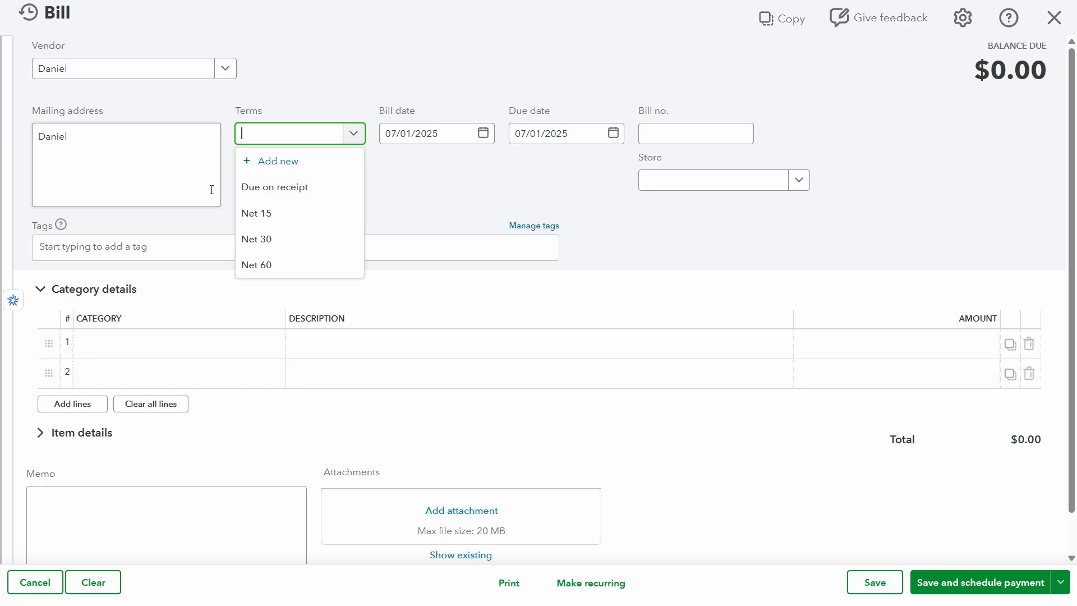
pyautogui.click(274, 194)
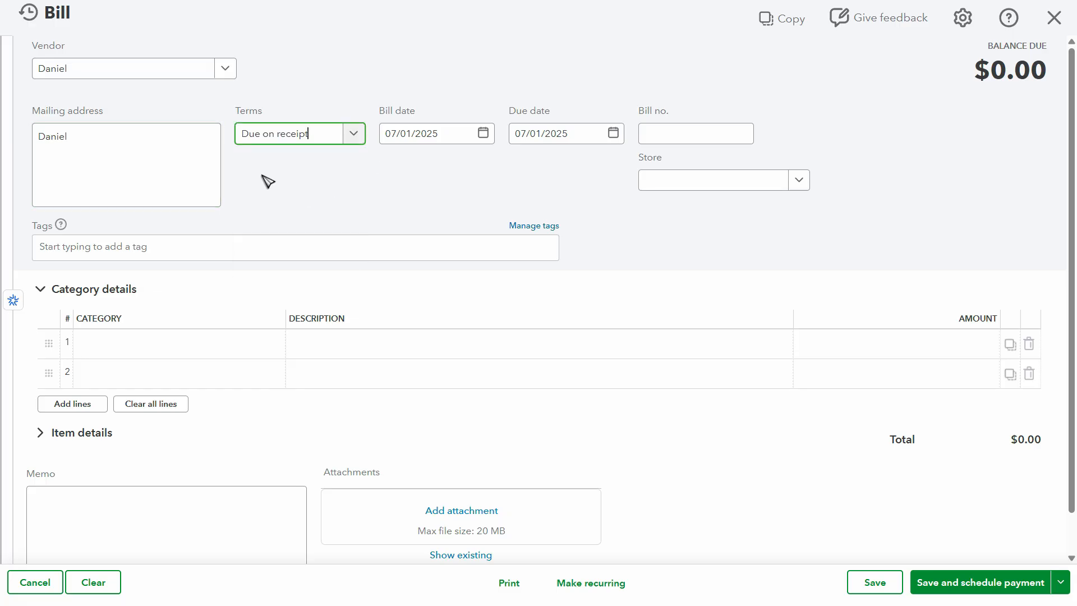
pyautogui.click(409, 133)
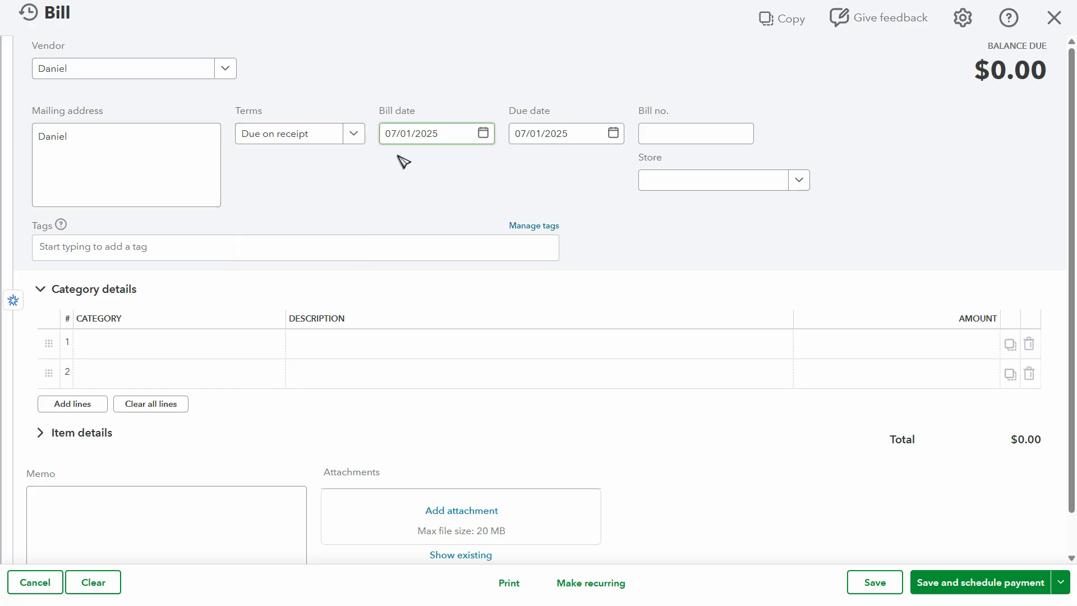
pyautogui.click(336, 144)
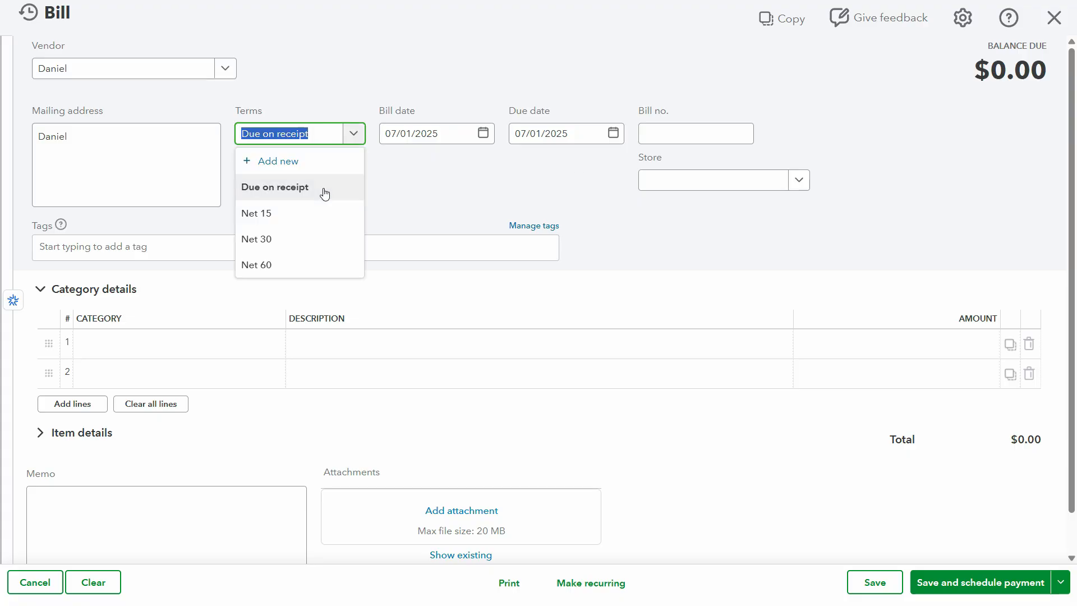
pyautogui.click(287, 224)
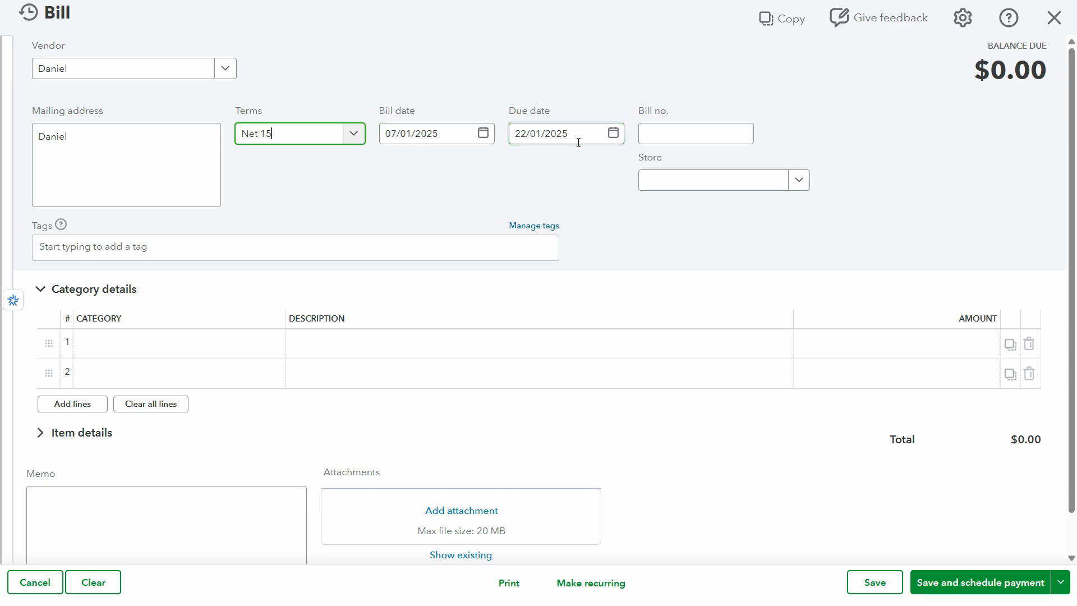
pyautogui.click(658, 133)
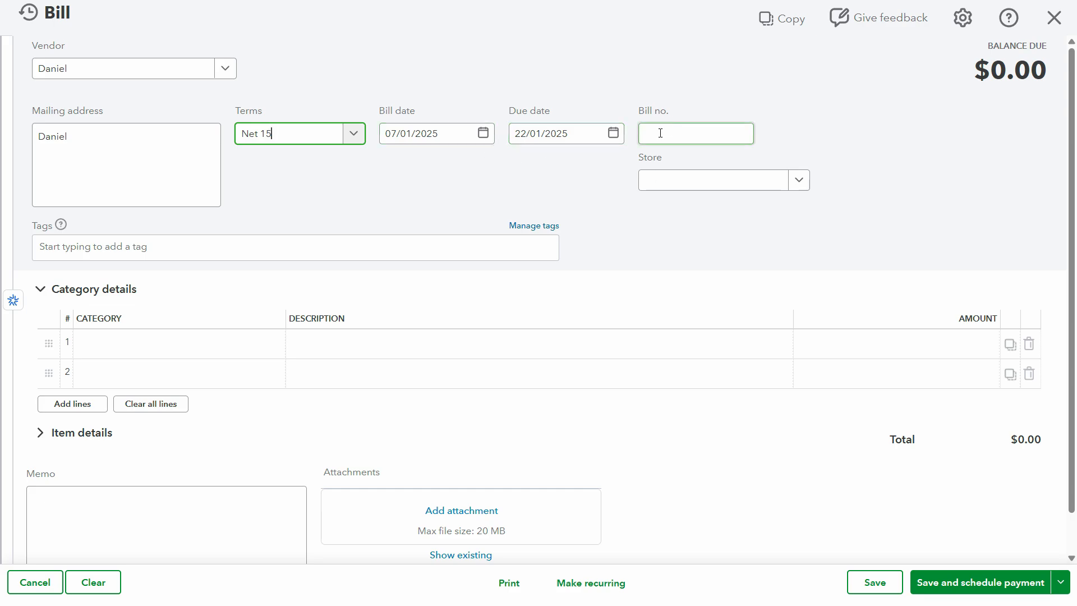
pyautogui.doubleClick(702, 140)
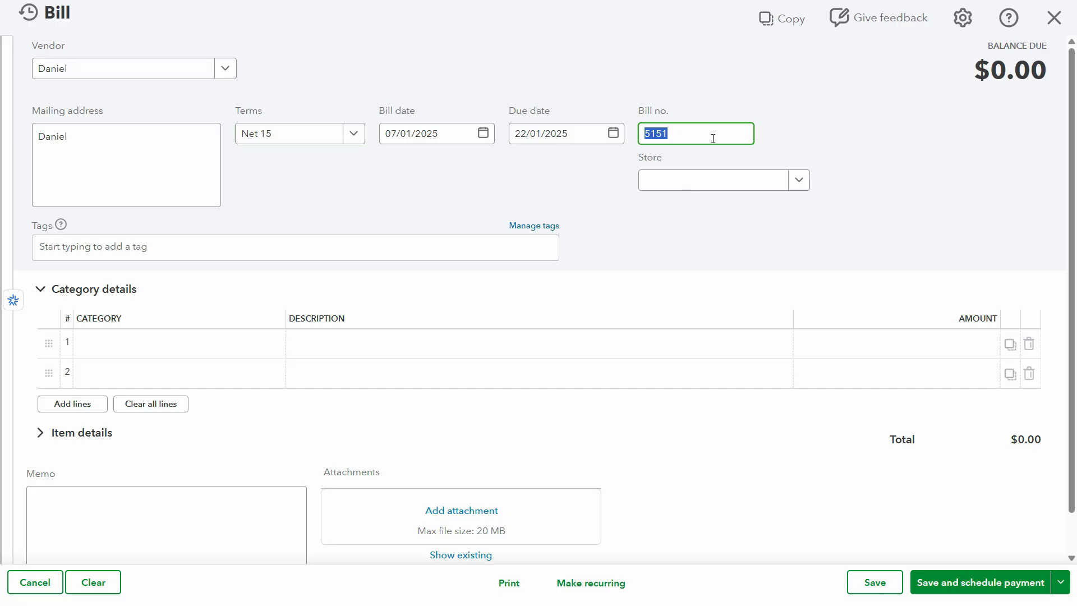
pyautogui.write('551')
pyautogui.press('Tab')
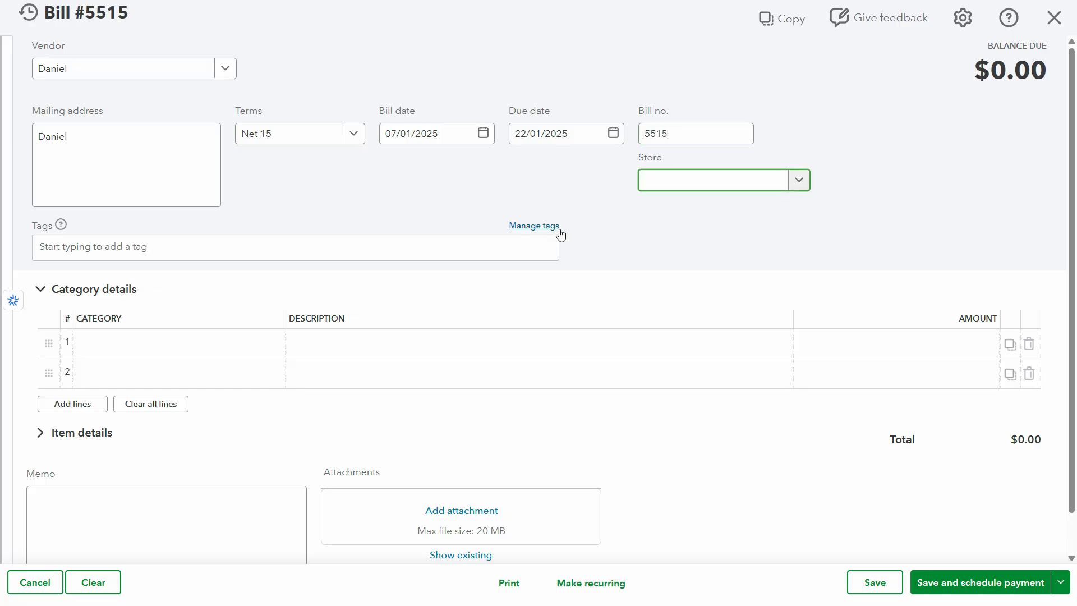
# - Check what the bill's Store and Tags fields offer without setting either one
pyautogui.click(783, 183)
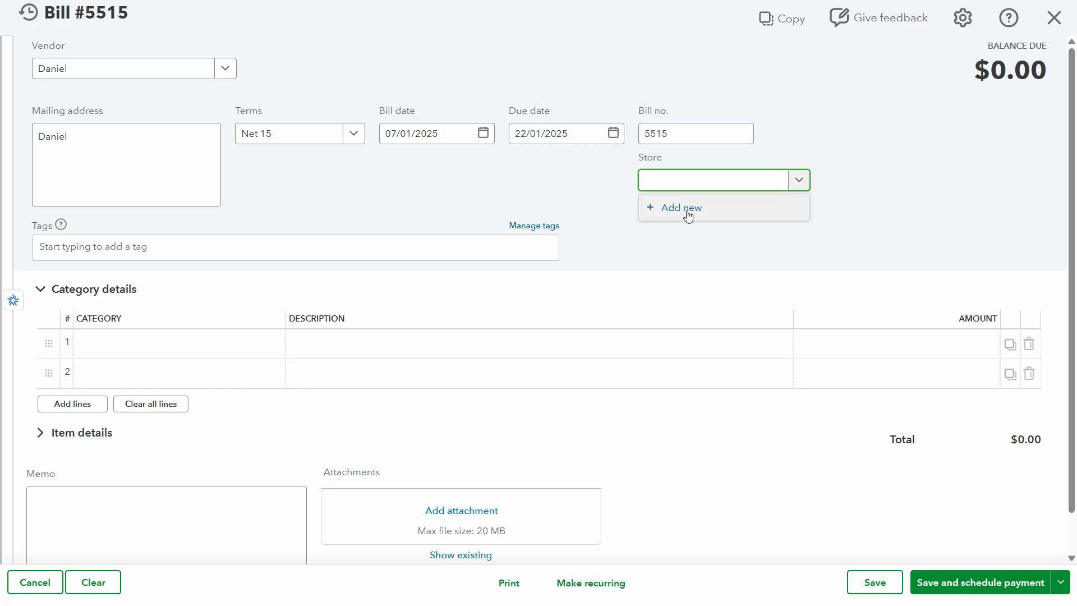
pyautogui.click(534, 207)
pyautogui.click(186, 255)
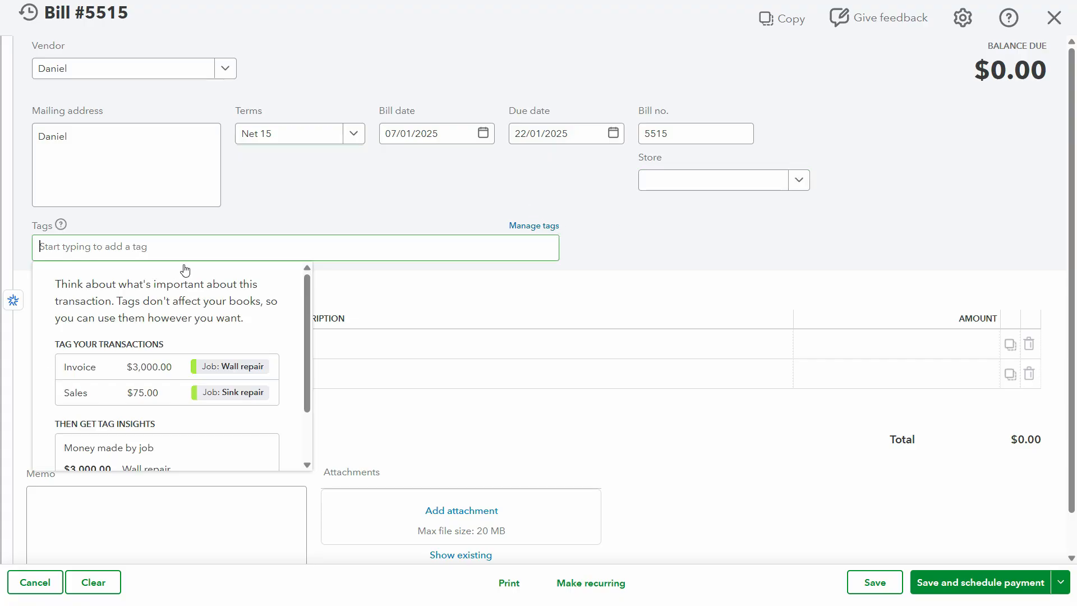
pyautogui.click(449, 290)
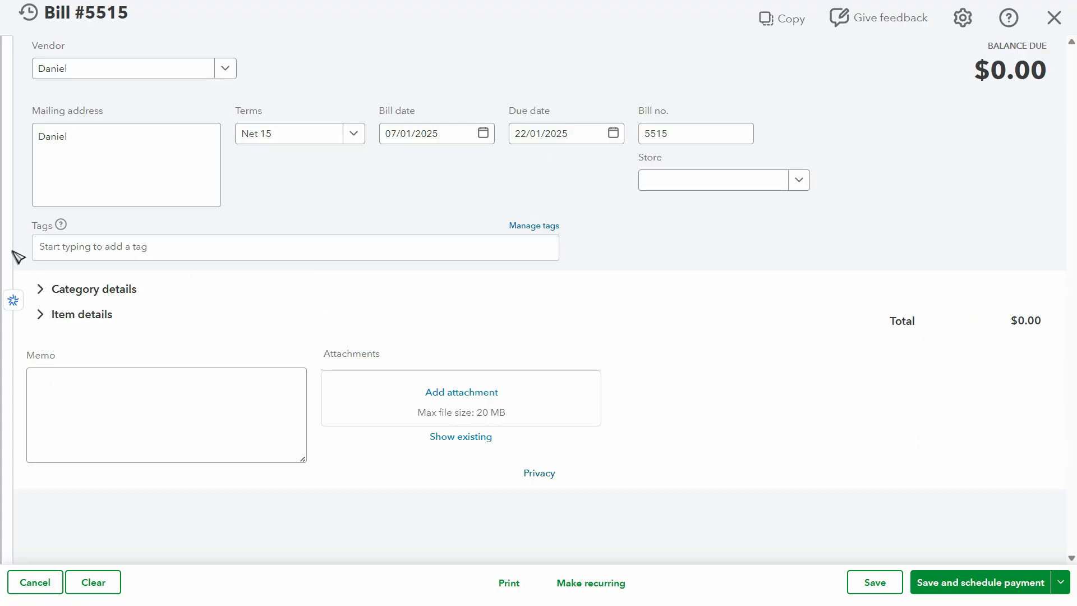
pyautogui.click(40, 289)
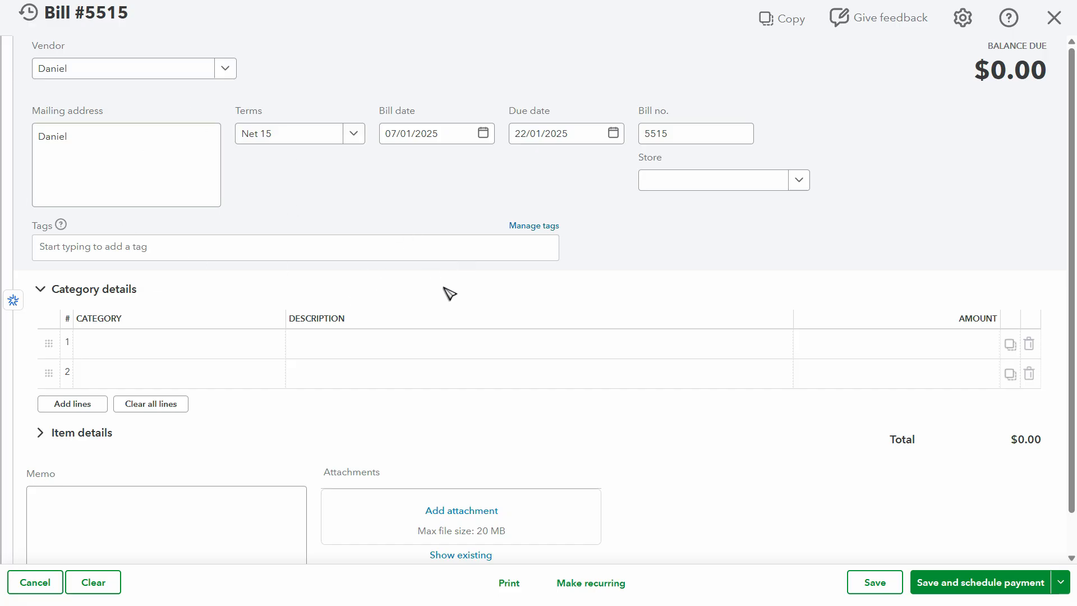
pyautogui.hotkey('alt', 'Tab')
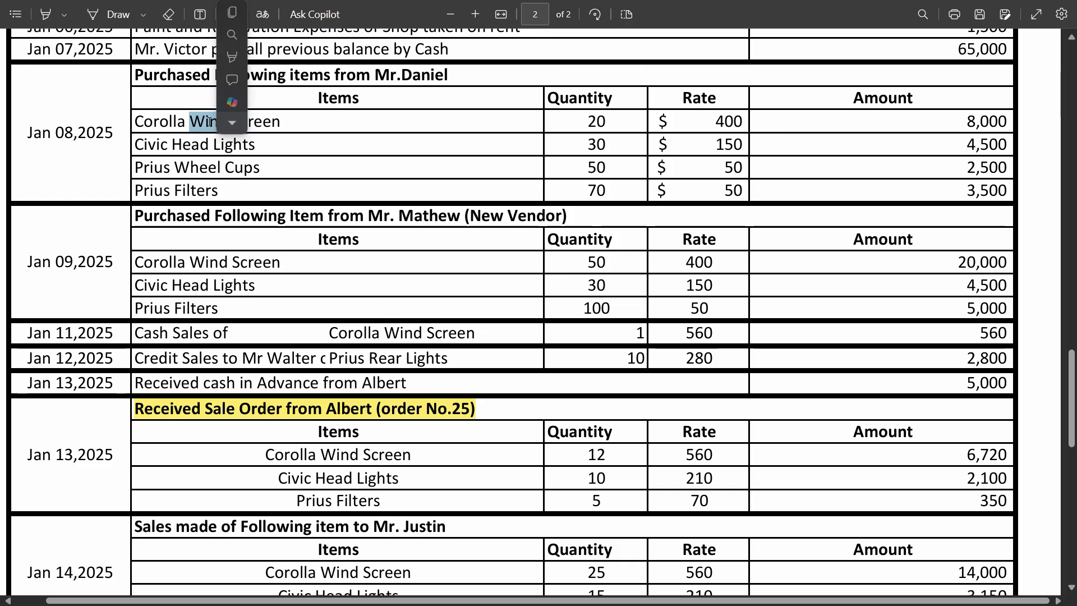
pyautogui.hotkey('alt', 'Tab')
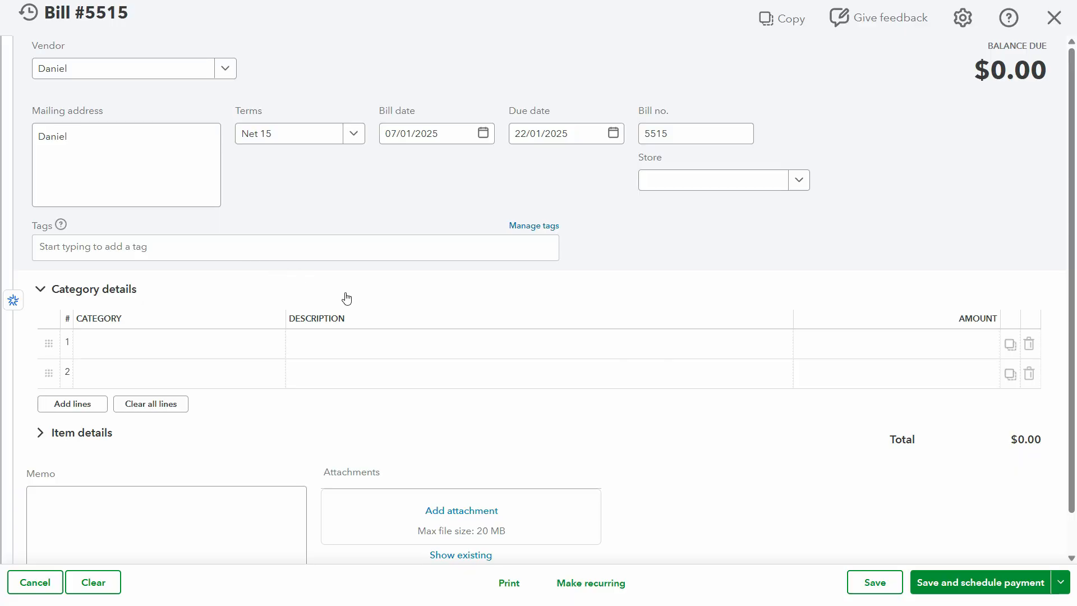
pyautogui.click(222, 346)
pyautogui.write('co')
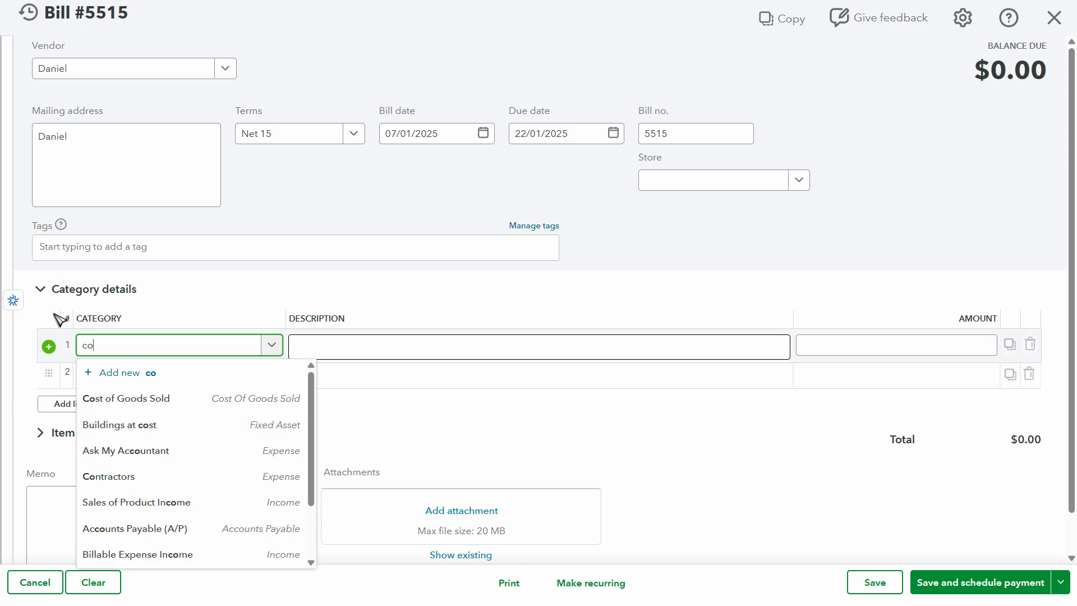
pyautogui.click(264, 298)
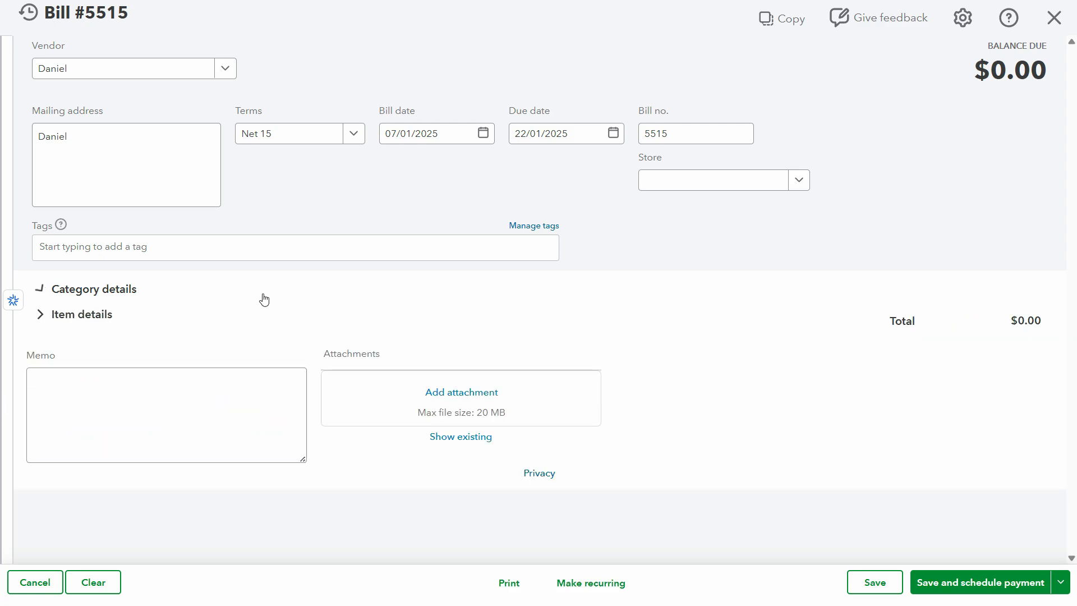
pyautogui.click(74, 290)
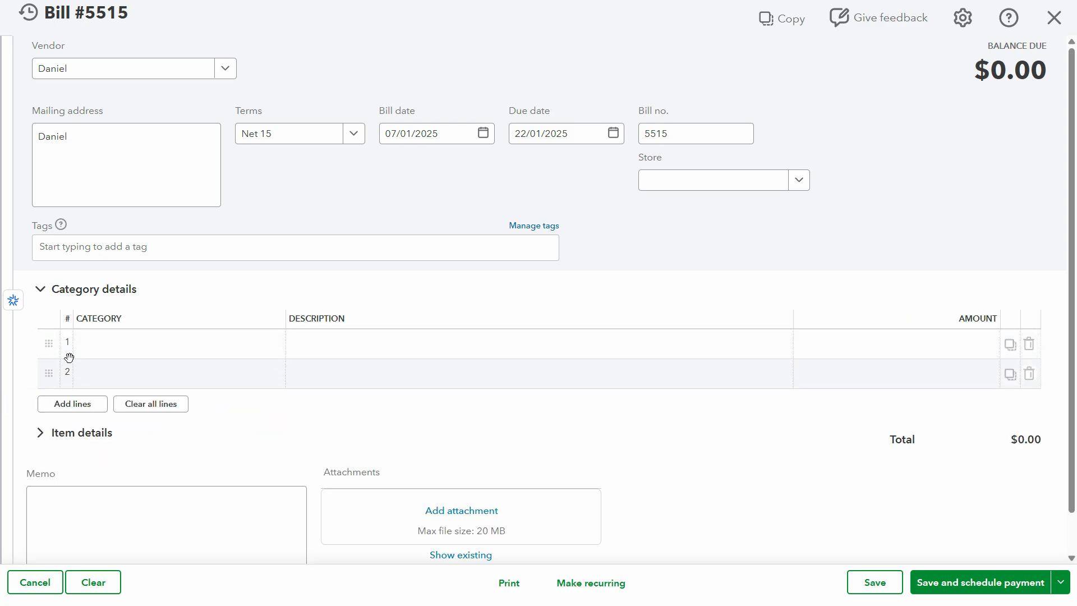
# - Collapse the category details and add Corolla Wind Screen as the first line of the item details
pyautogui.click(40, 290)
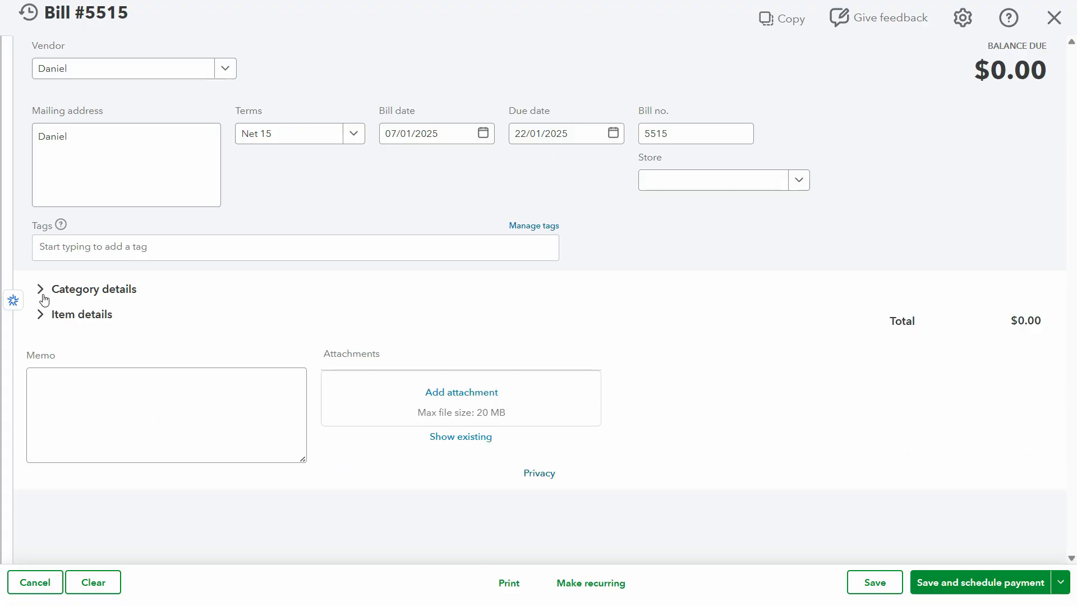
pyautogui.click(41, 315)
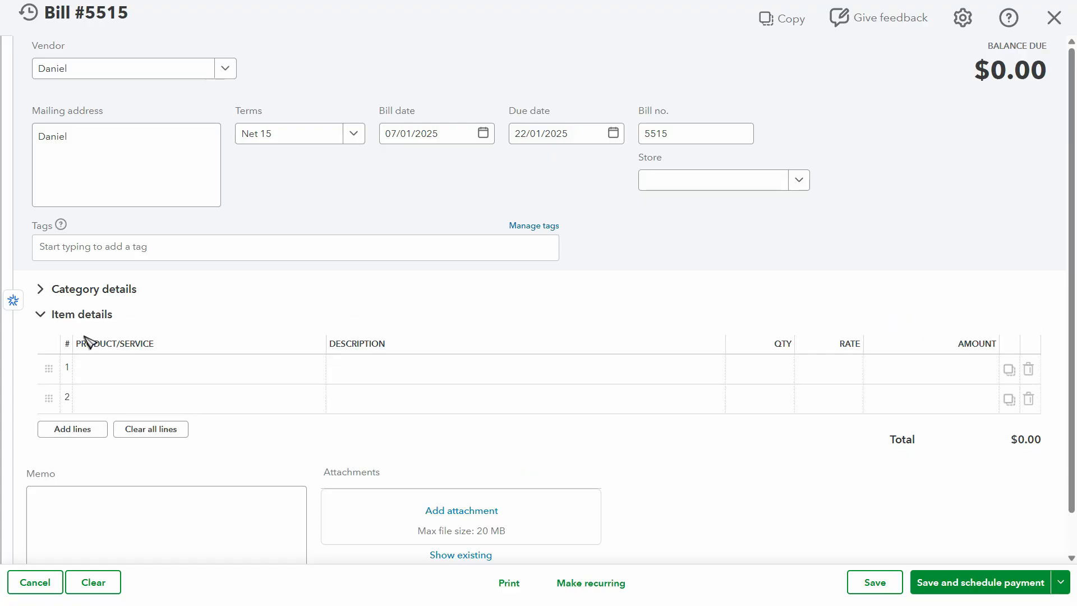
pyautogui.click(205, 376)
pyautogui.write('coro')
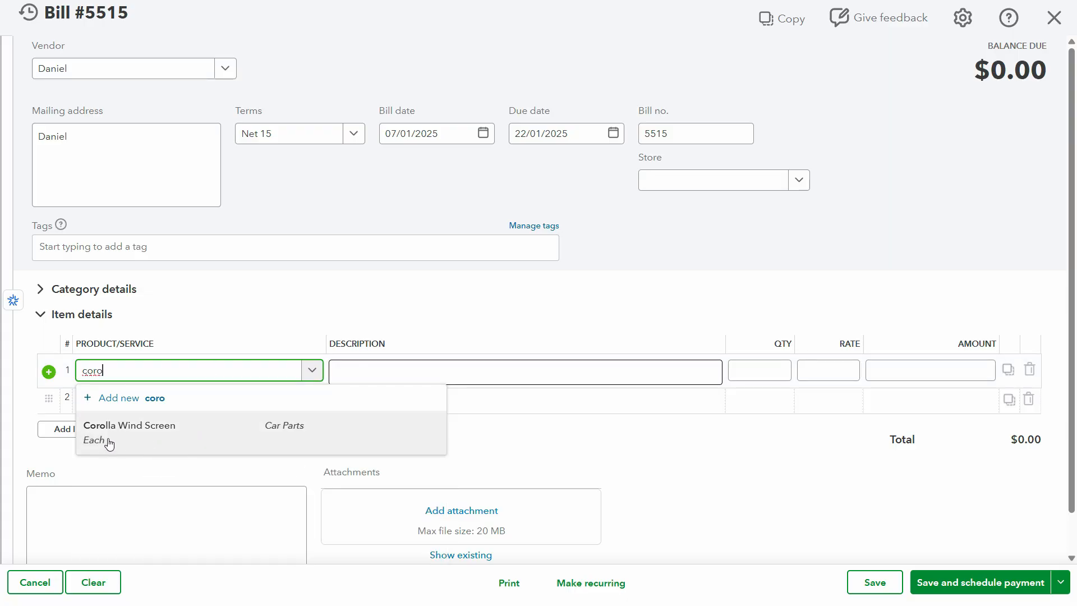
pyautogui.click(233, 439)
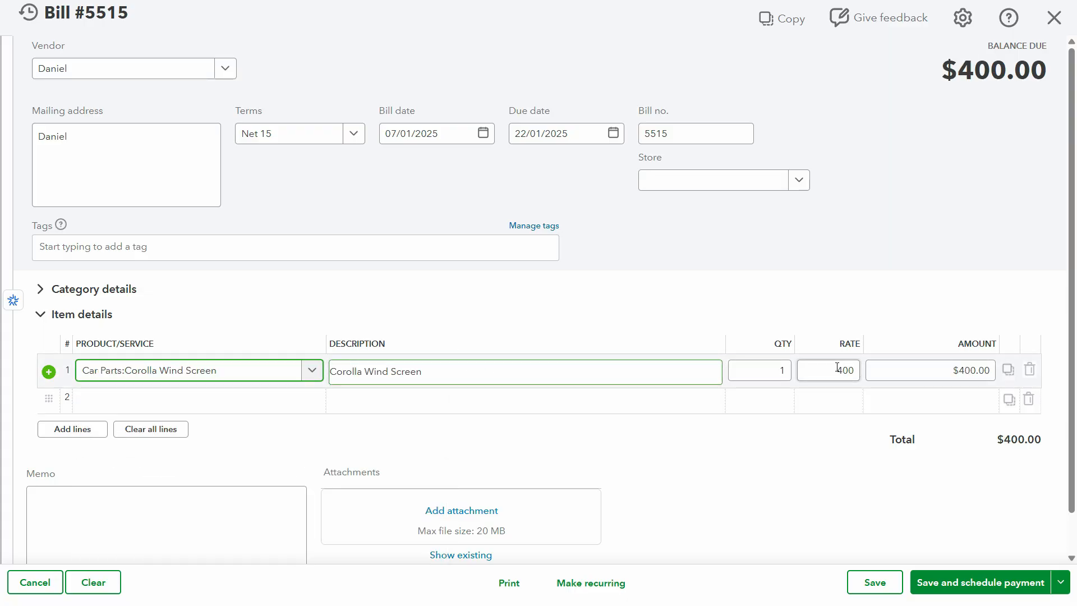
# - Copy the Corolla Wind Screen quantity from the Jan 08 purchase in the PDF and set the bill line's quantity to 20
pyautogui.click(786, 369)
pyautogui.hotkey('alt', 'Tab')
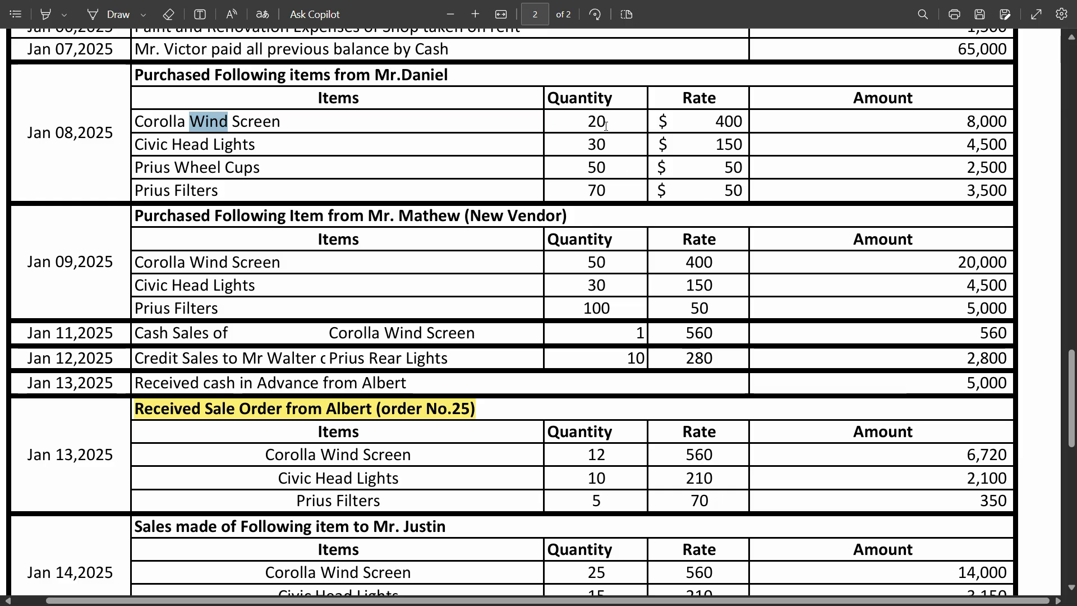
pyautogui.moveTo(606, 125); pyautogui.dragTo(587, 126)
pyautogui.click(581, 131)
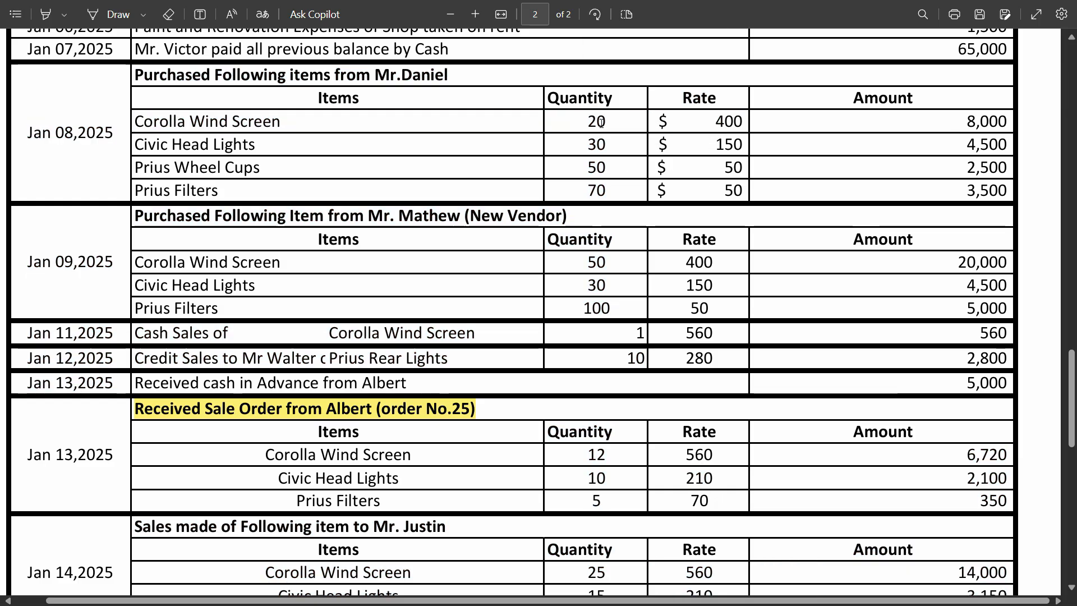
pyautogui.doubleClick(598, 123)
pyautogui.hotkey('ctrl', 'c')
pyautogui.hotkey('alt', 'Tab')
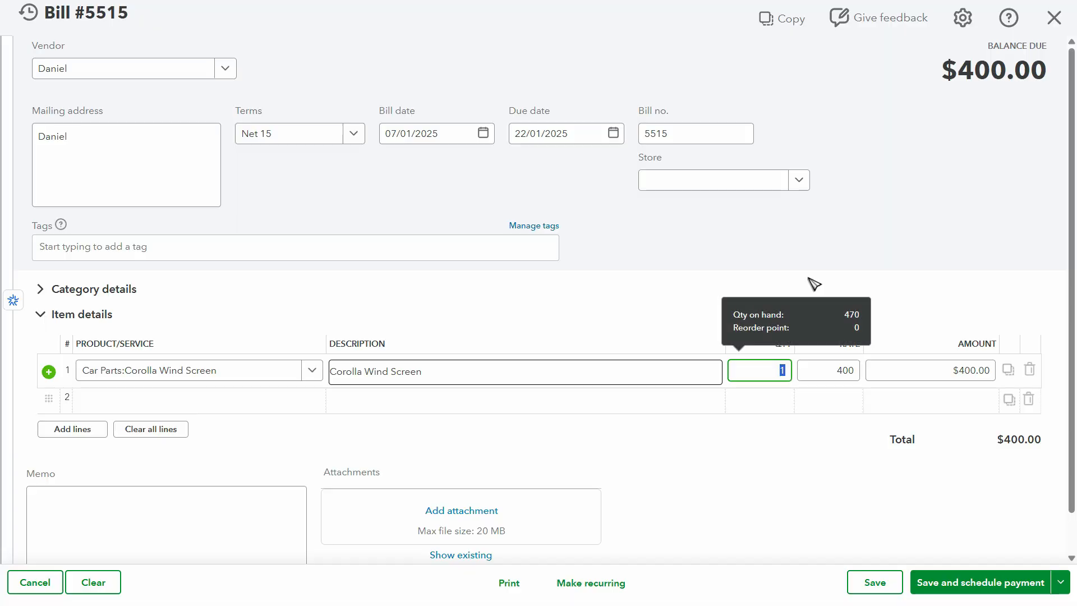
pyautogui.hotkey('ctrl', 'v')
pyautogui.press('Tab')
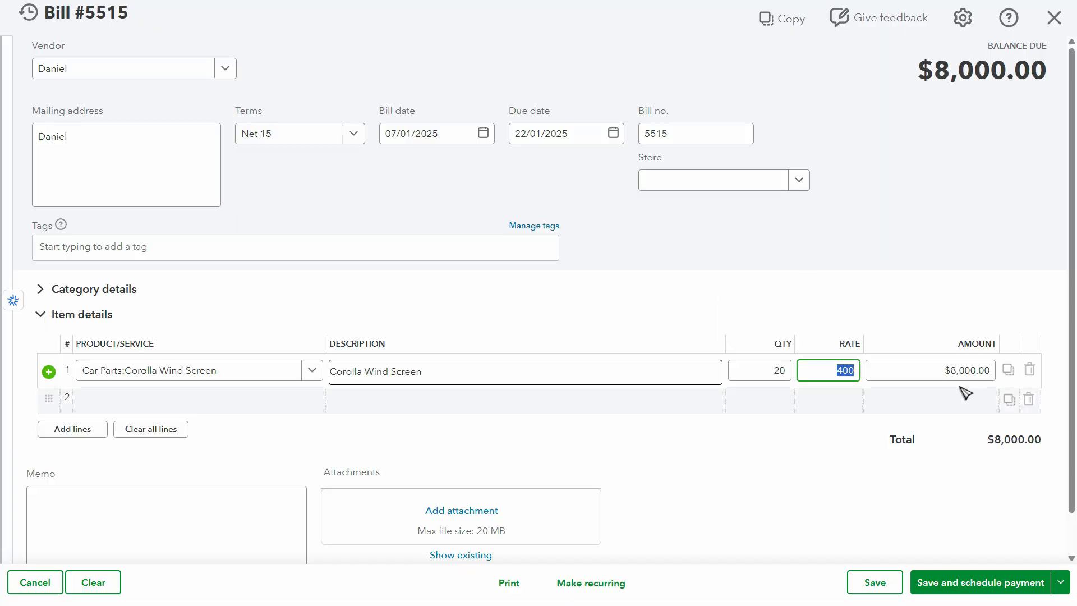
pyautogui.click(979, 375)
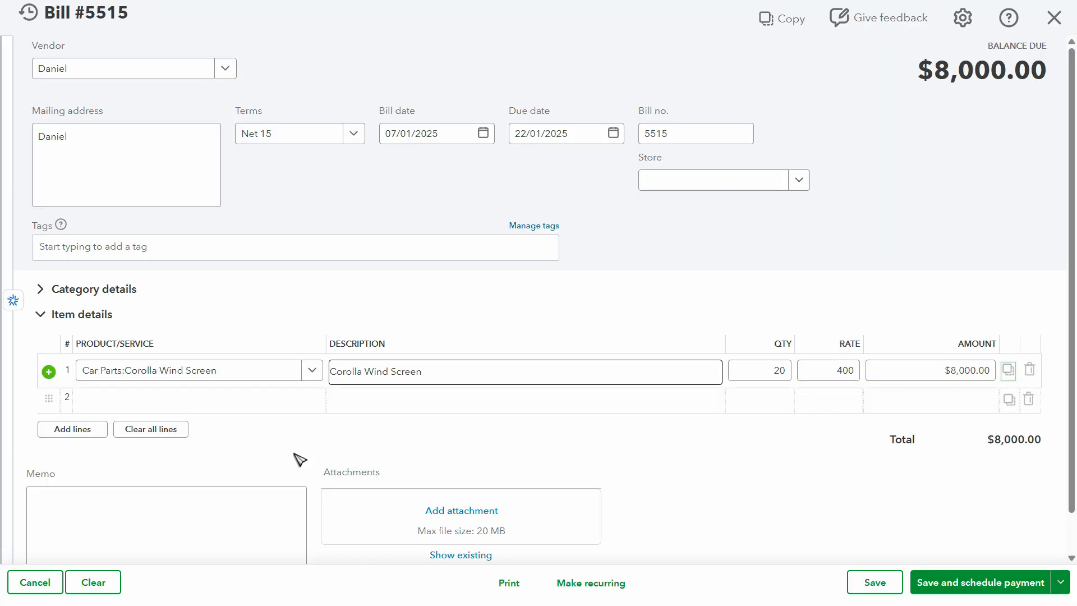
# - Check the second item of the Jan 08 purchase in the PDF and add Civic head Lights as the bill's second item line
pyautogui.click(110, 399)
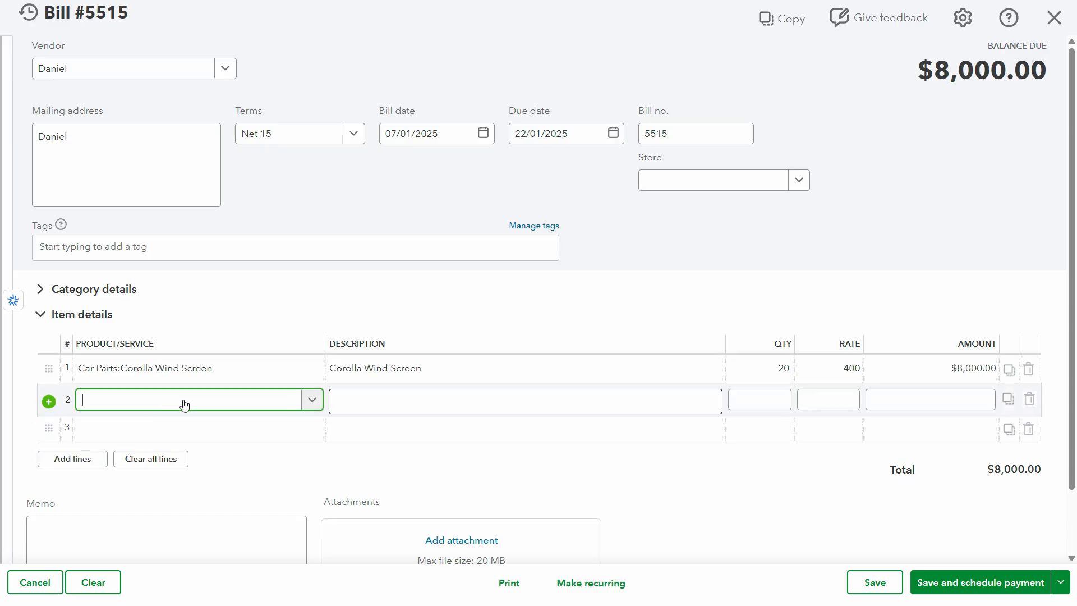
pyautogui.hotkey('alt', 'Tab')
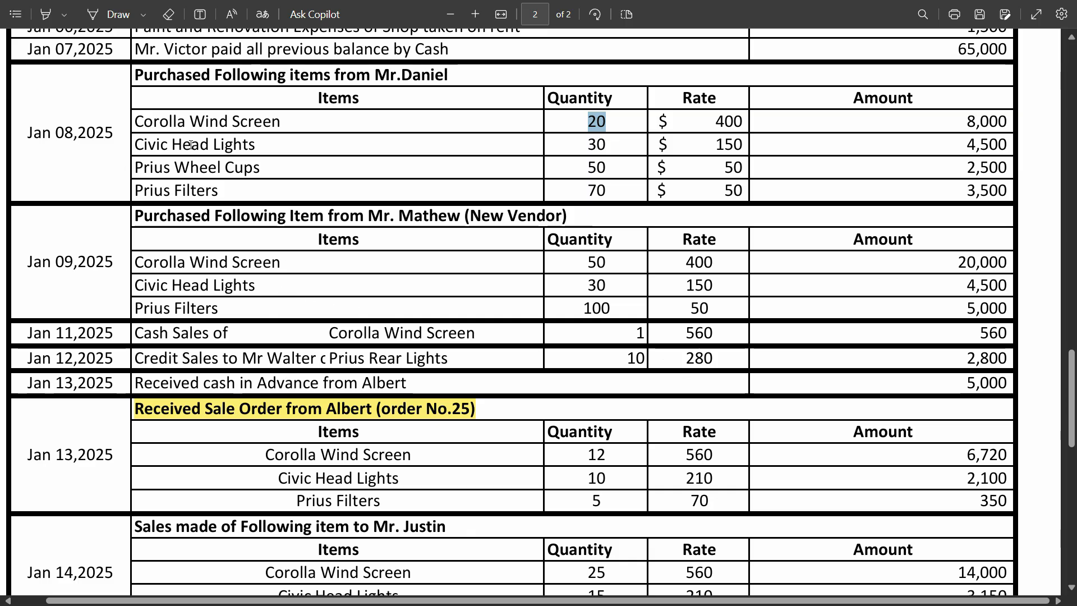
pyautogui.hotkey('alt', 'Tab')
pyautogui.write('ci')
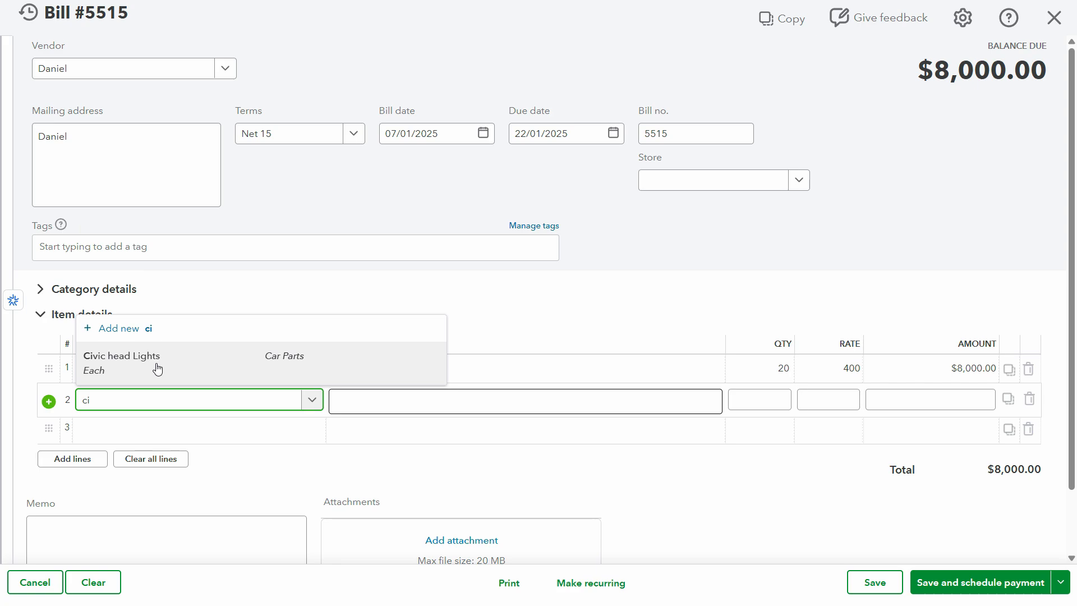
pyautogui.click(149, 370)
# - Look up the Civic Head Lights quantity in the PDF's Jan 08 purchase and set the second bill line's quantity to 30
pyautogui.click(783, 400)
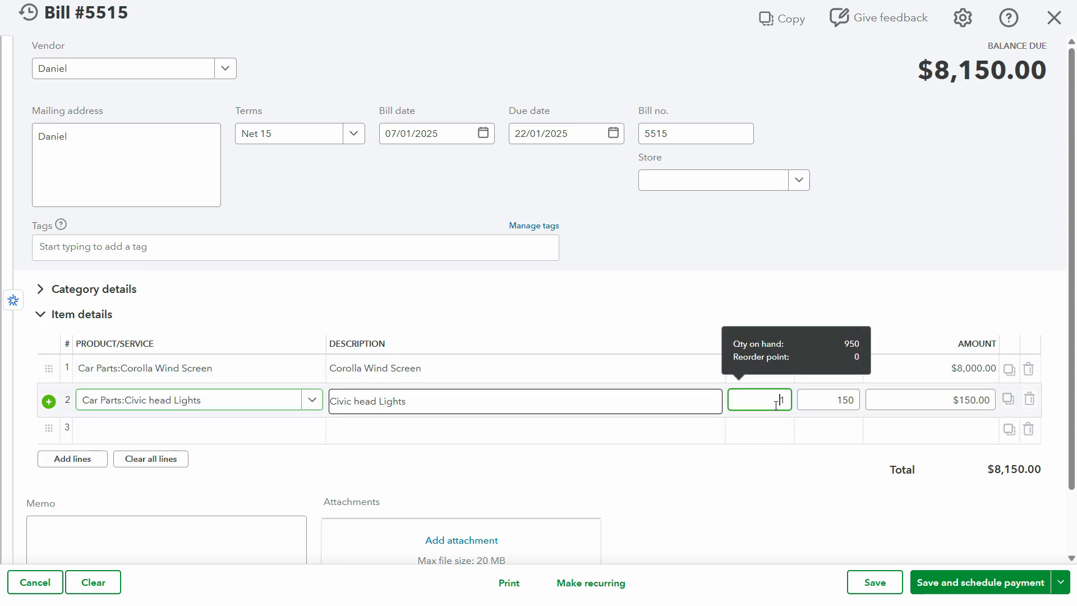
pyautogui.doubleClick(783, 399)
pyautogui.hotkey('alt', 'Tab')
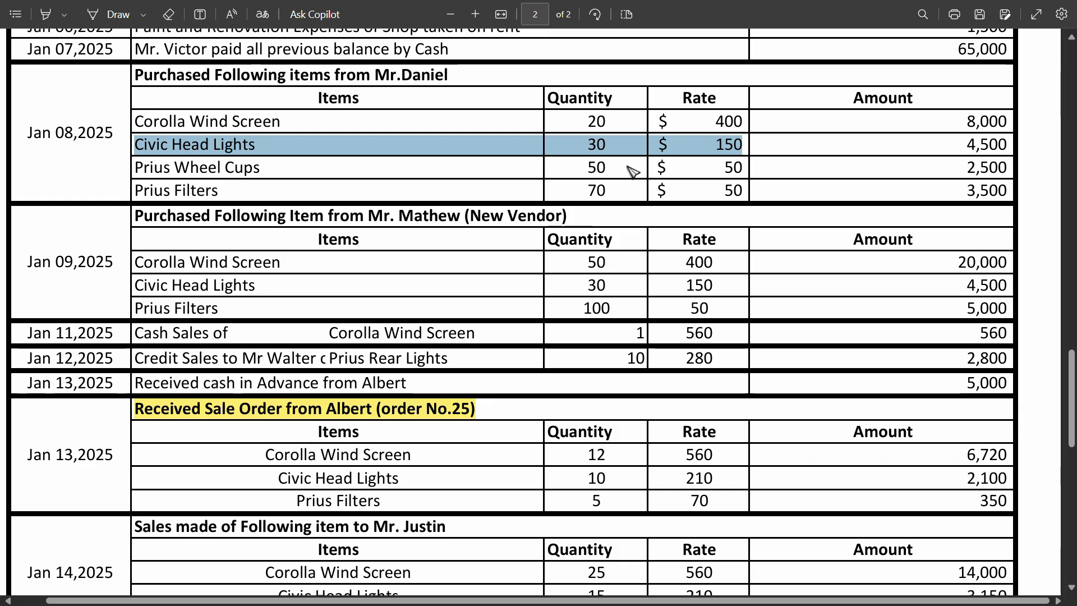
pyautogui.hotkey('alt', 'Tab')
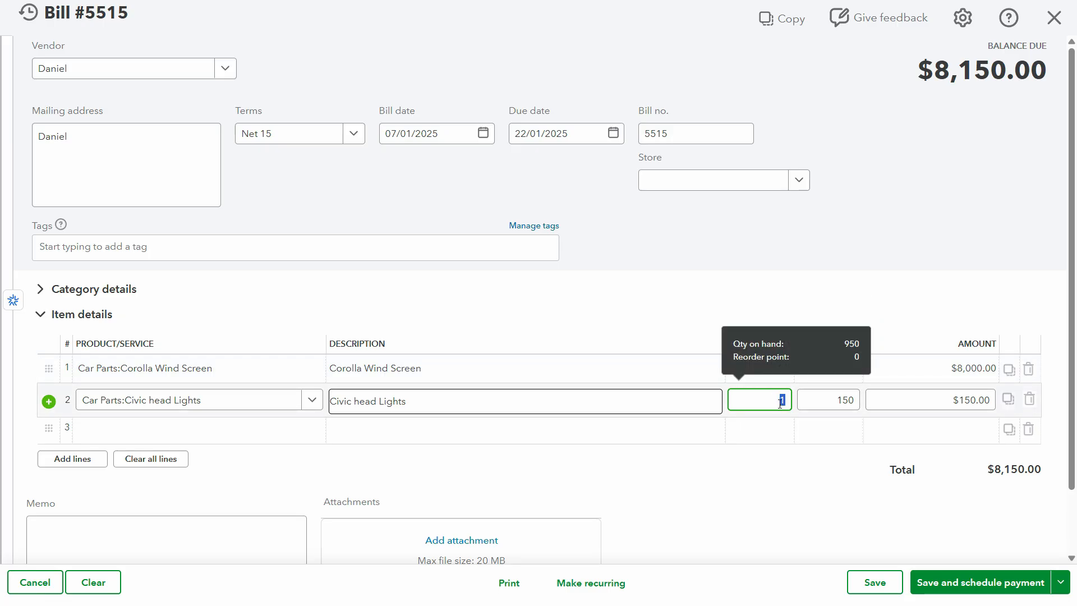
pyautogui.press('Tab')
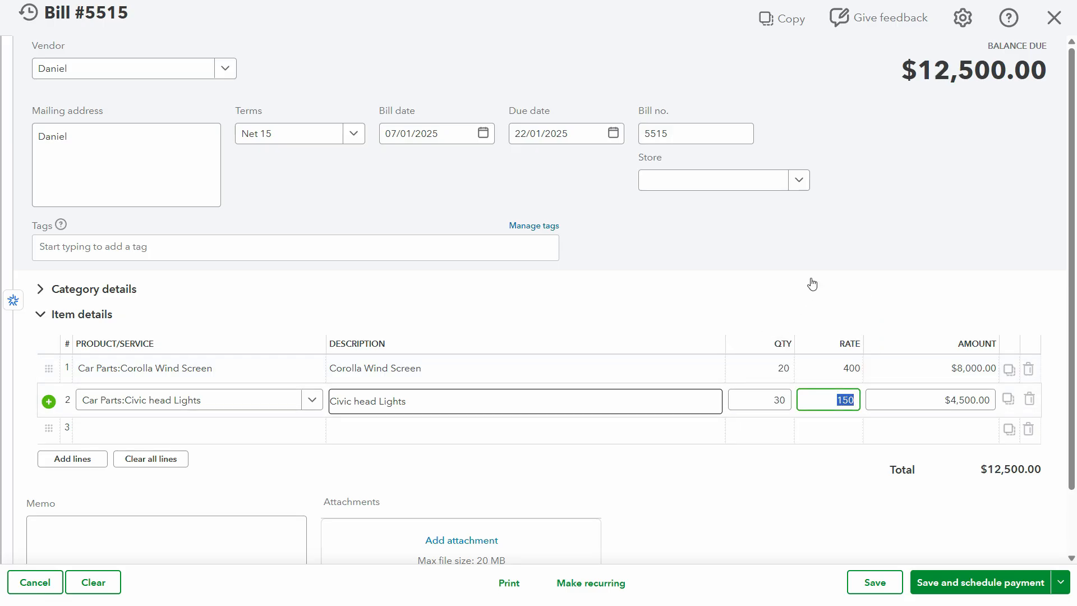
# - Compare the Civic Head Lights rate on the bill with the Jan 08 purchase in the PDF
pyautogui.hotkey('alt', 'Tab')
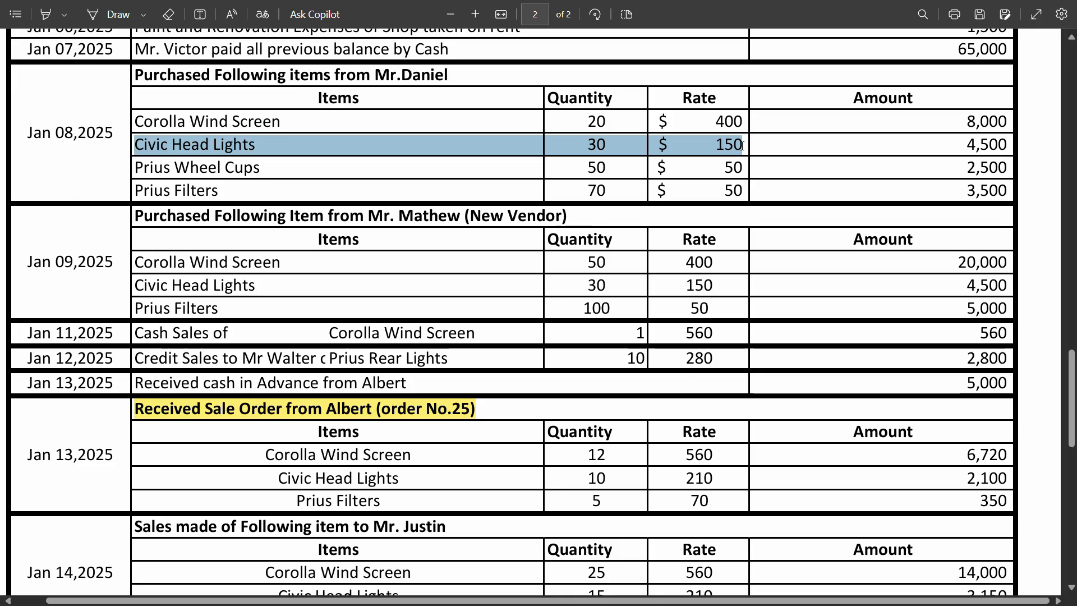
pyautogui.click(743, 145)
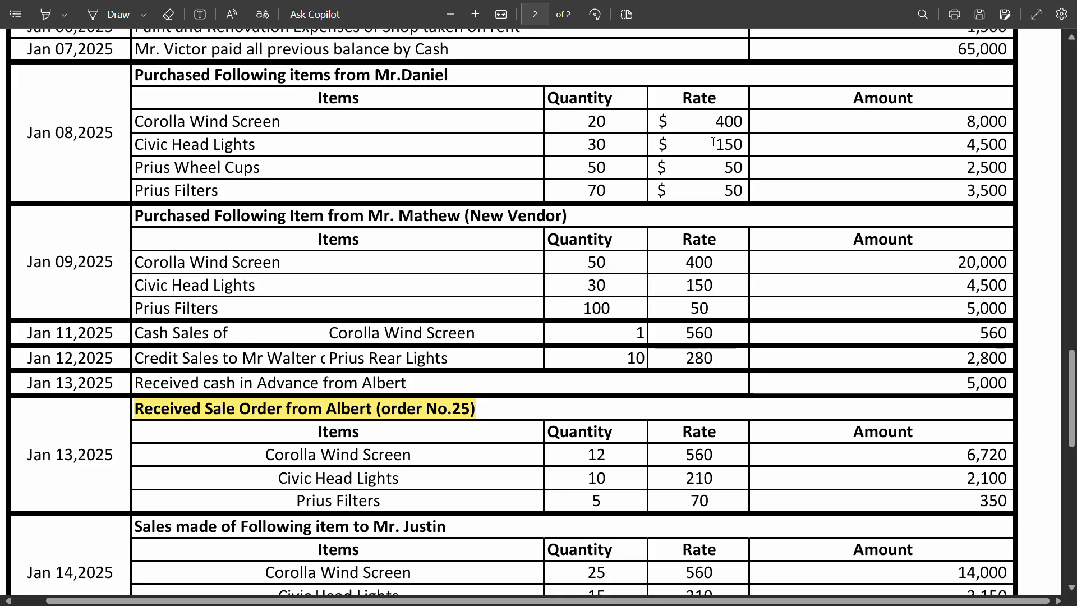
pyautogui.hotkey('alt', 'Tab')
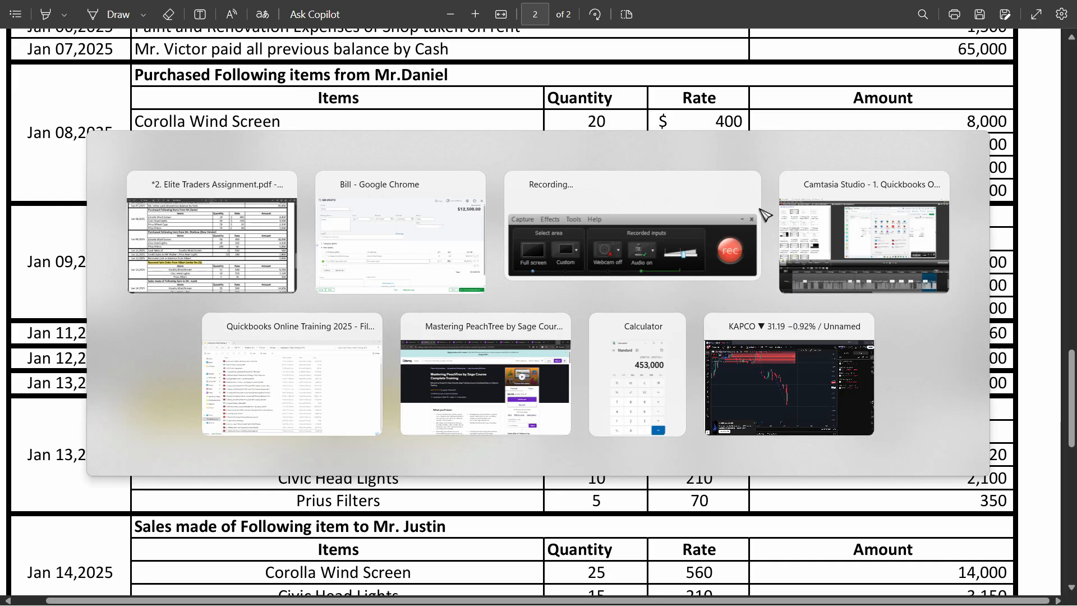
pyautogui.press('Tab')
pyautogui.press('Tab')
pyautogui.press('Tab')
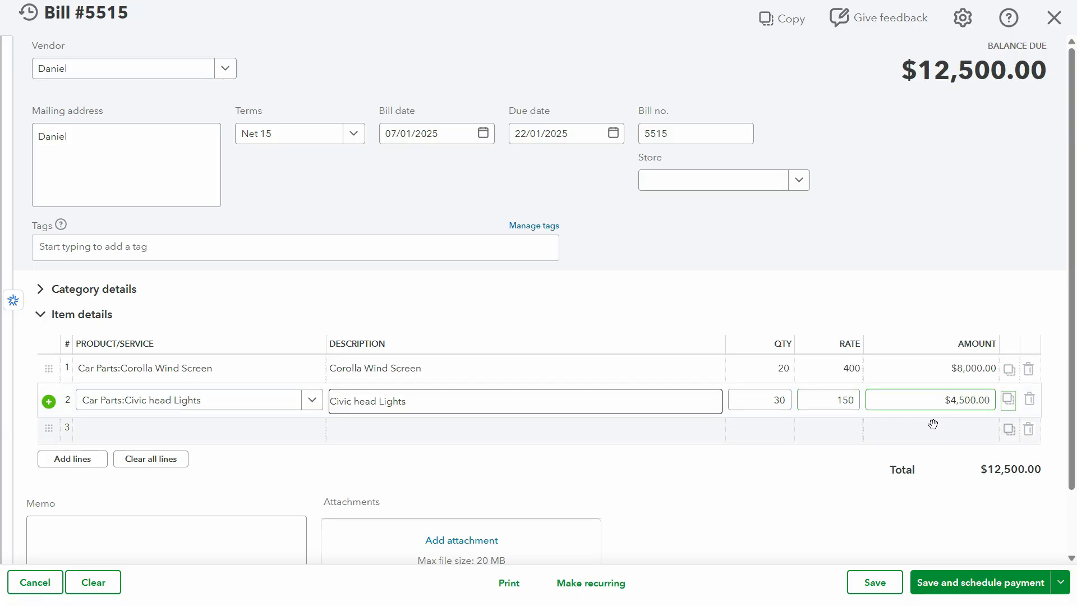
# - Check the third item of the Jan 08 purchase in the PDF and add Prius Wheel Cups as the bill's third item line
pyautogui.click(101, 434)
pyautogui.hotkey('alt', 'Tab')
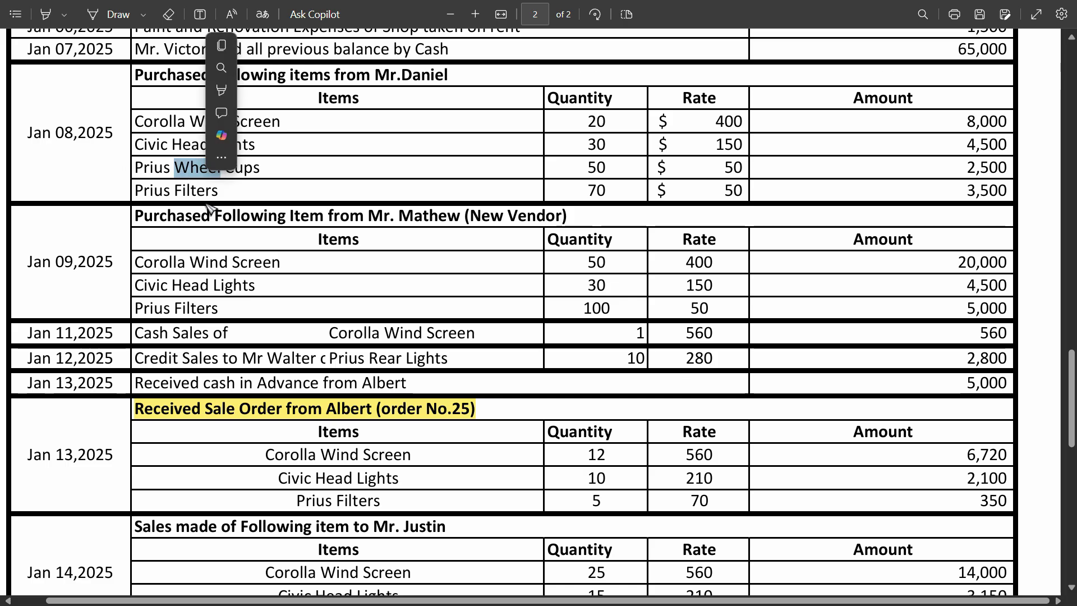
pyautogui.hotkey('alt', 'Tab')
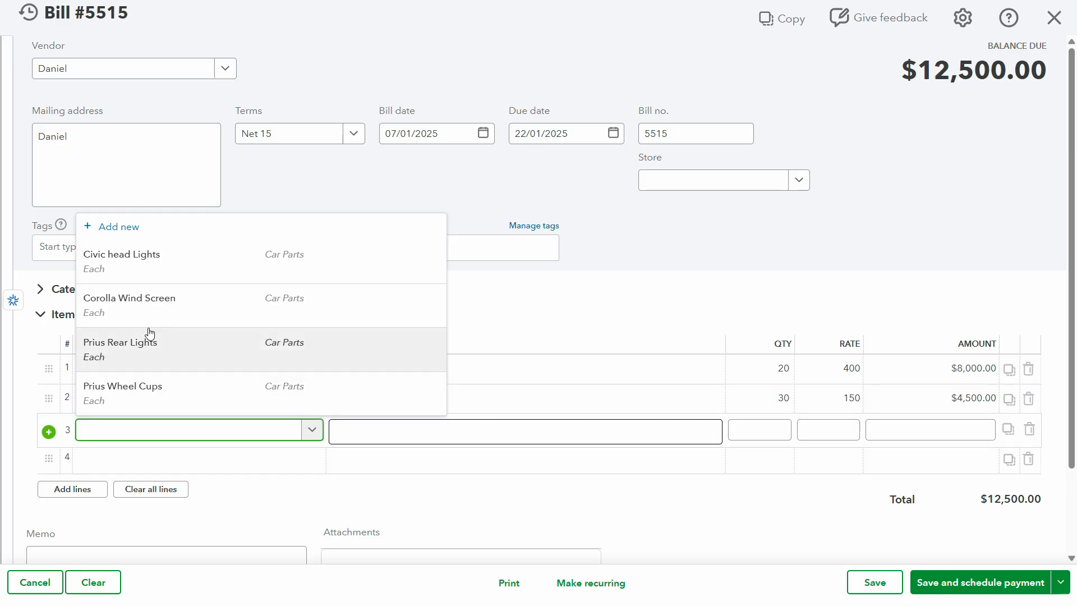
pyautogui.click(164, 398)
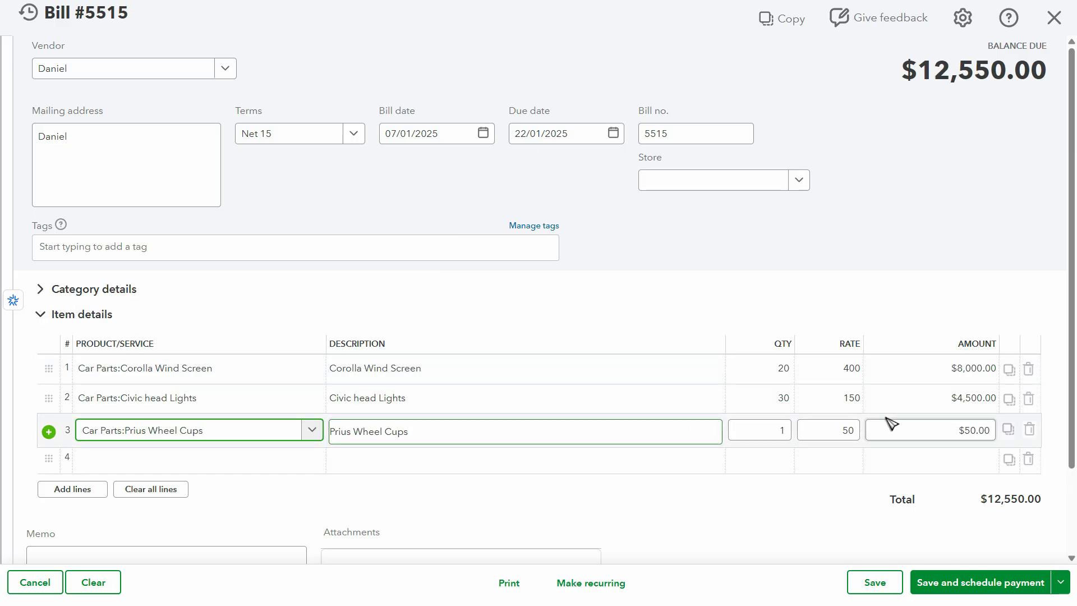
# - Look up the Prius Wheel Cups quantity in the PDF's Jan 08 purchase and set the third bill line's quantity to 50
pyautogui.click(779, 431)
pyautogui.hotkey('alt', 'Tab')
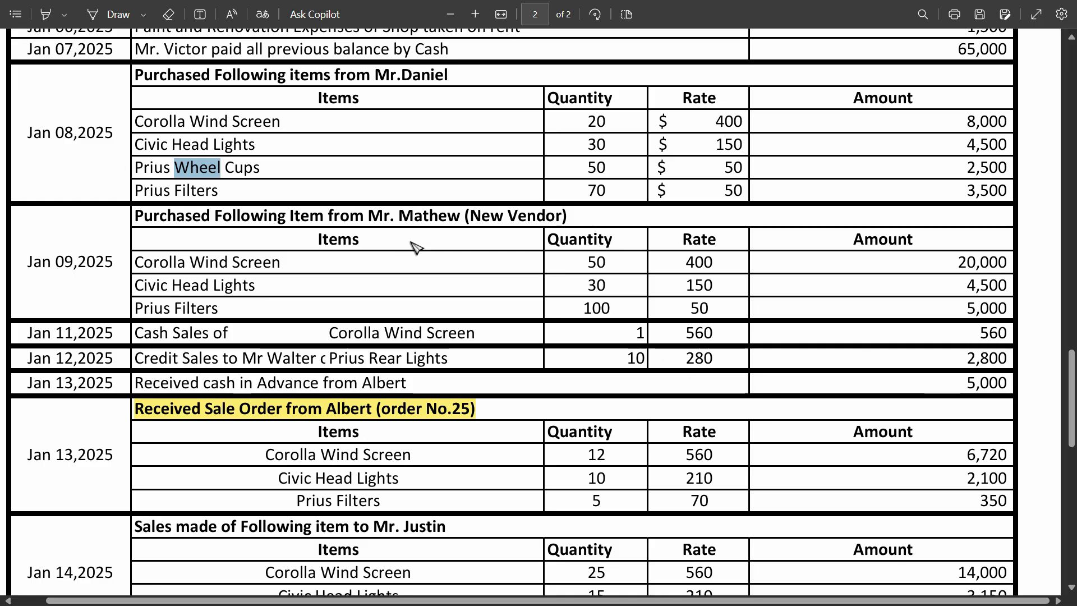
pyautogui.hotkey('alt', 'Tab')
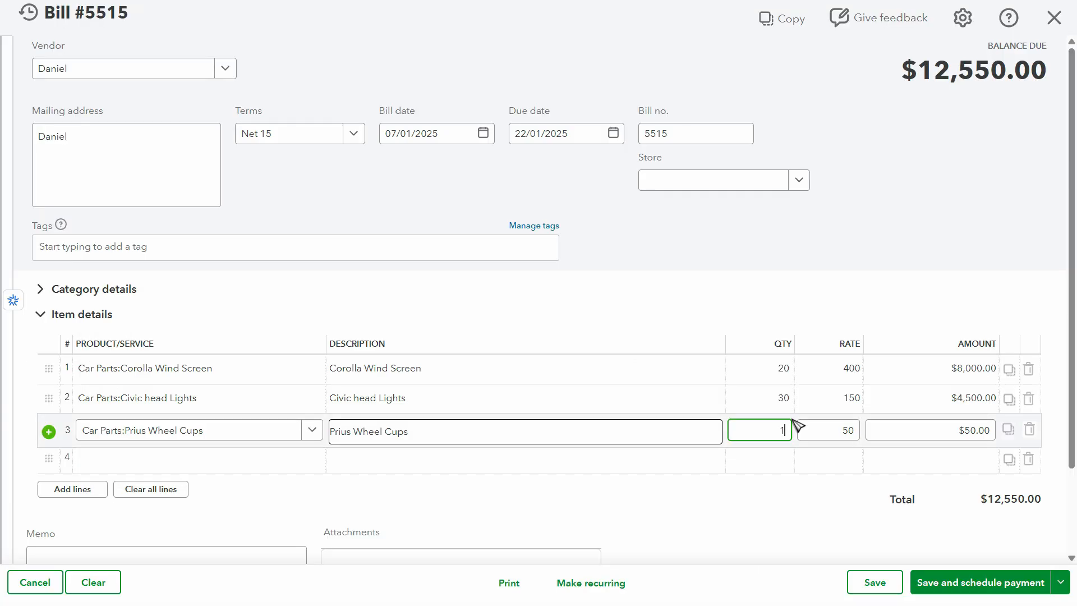
pyautogui.write('0')
pyautogui.press('Tab')
pyautogui.press('Tab')
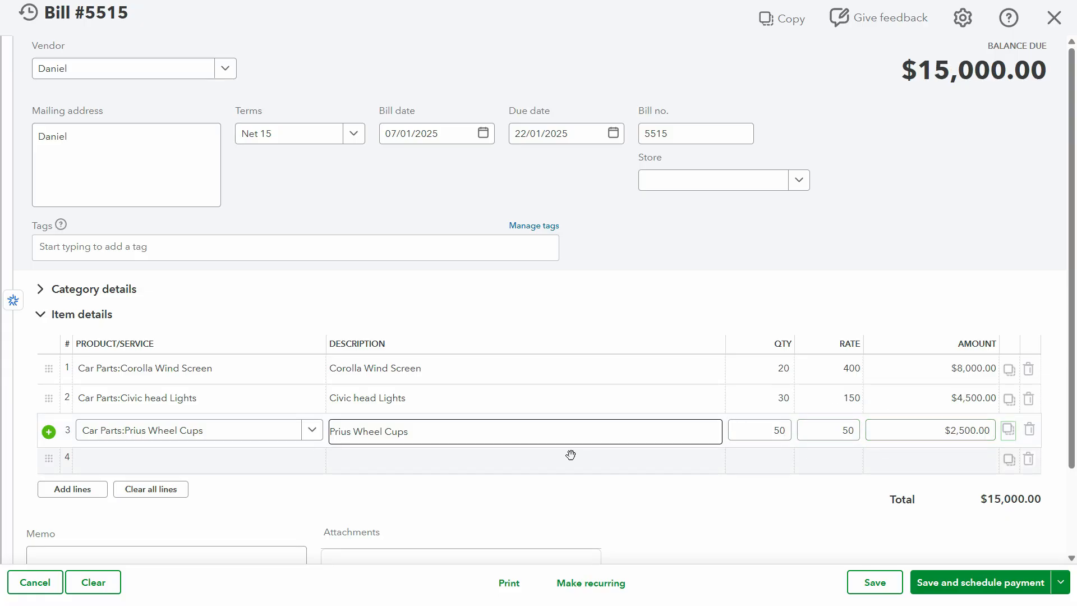
# - Check the fourth purchased item in the PDF, search the fourth bill line's product list for "pri", and clear the search text
pyautogui.click(205, 458)
pyautogui.hotkey('alt', 'Tab')
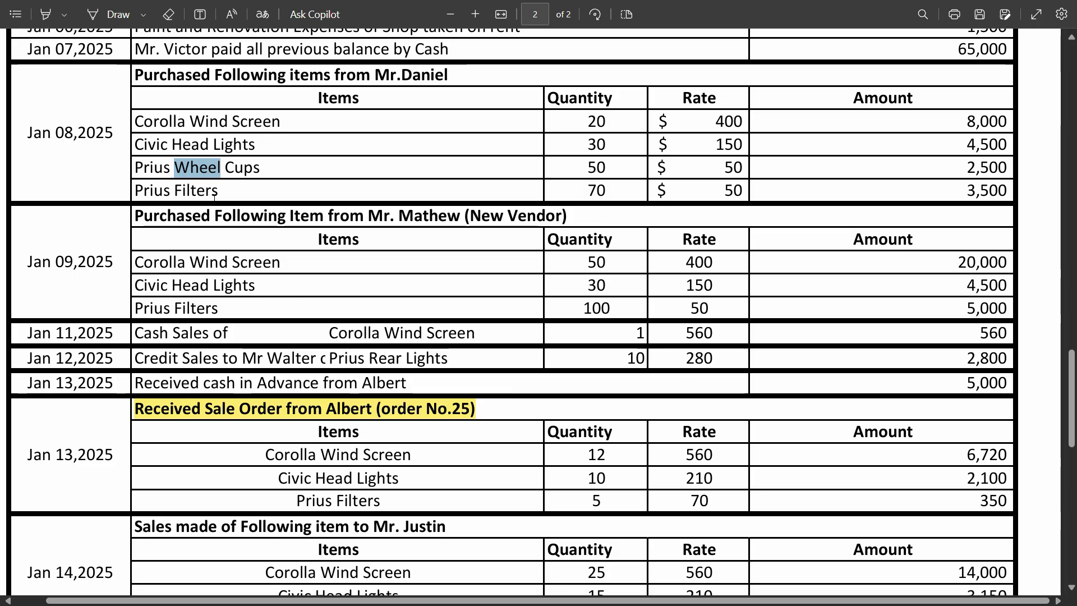
pyautogui.hotkey('alt', 'Tab')
pyautogui.write('pr')
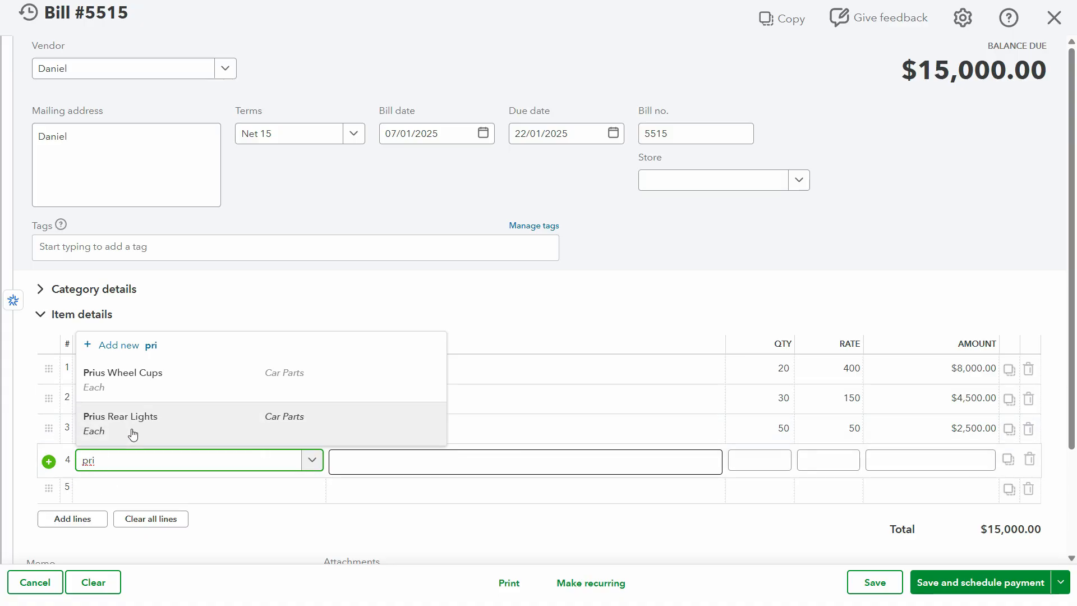
pyautogui.press('BackSpace')
pyautogui.press('BackSpace')
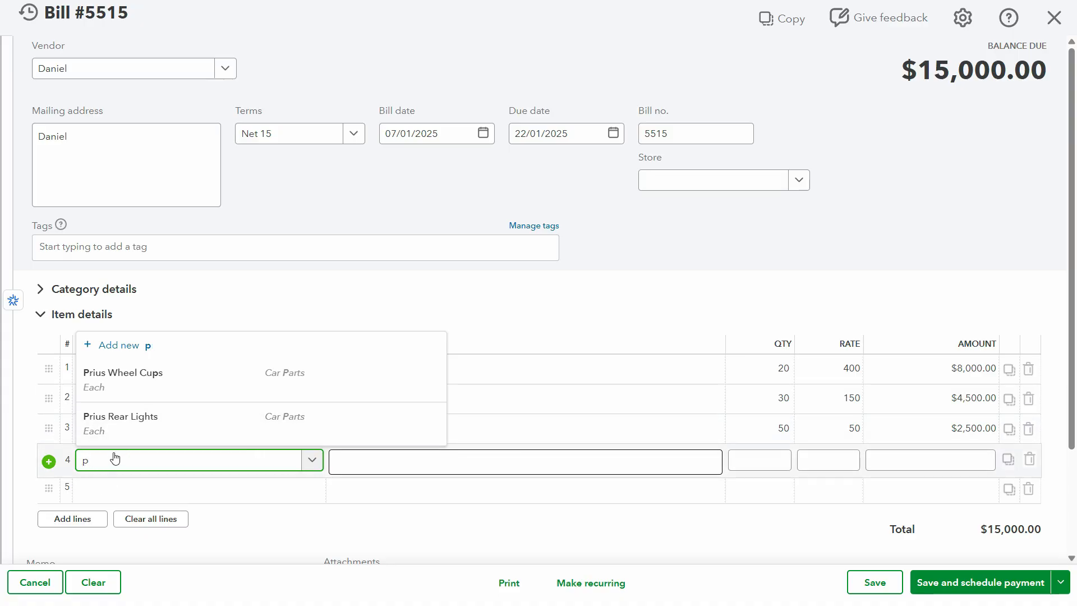
pyautogui.press('BackSpace')
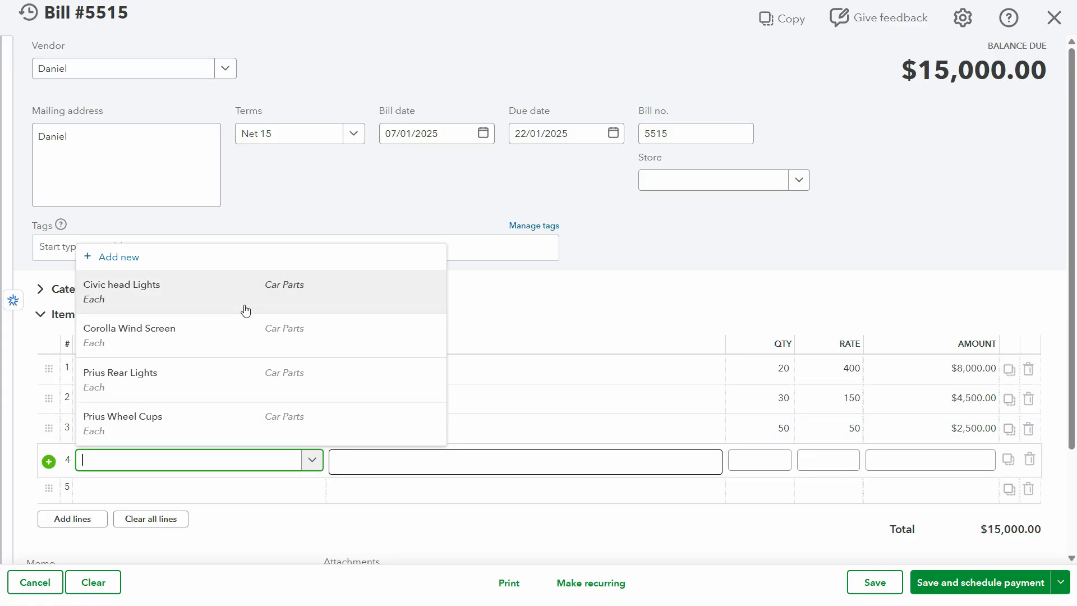
# - Start a new product from the fourth bill line and name it Prius Filters, copying the name from the PDF's Jan 08 purchase
pyautogui.click(110, 265)
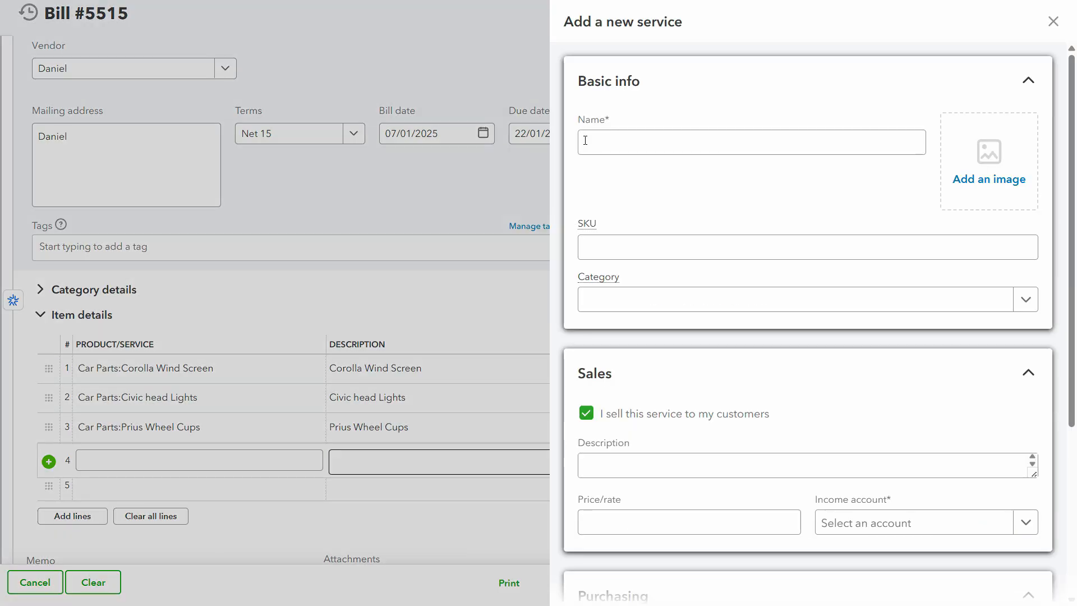
pyautogui.click(586, 140)
pyautogui.hotkey('alt', 'Tab')
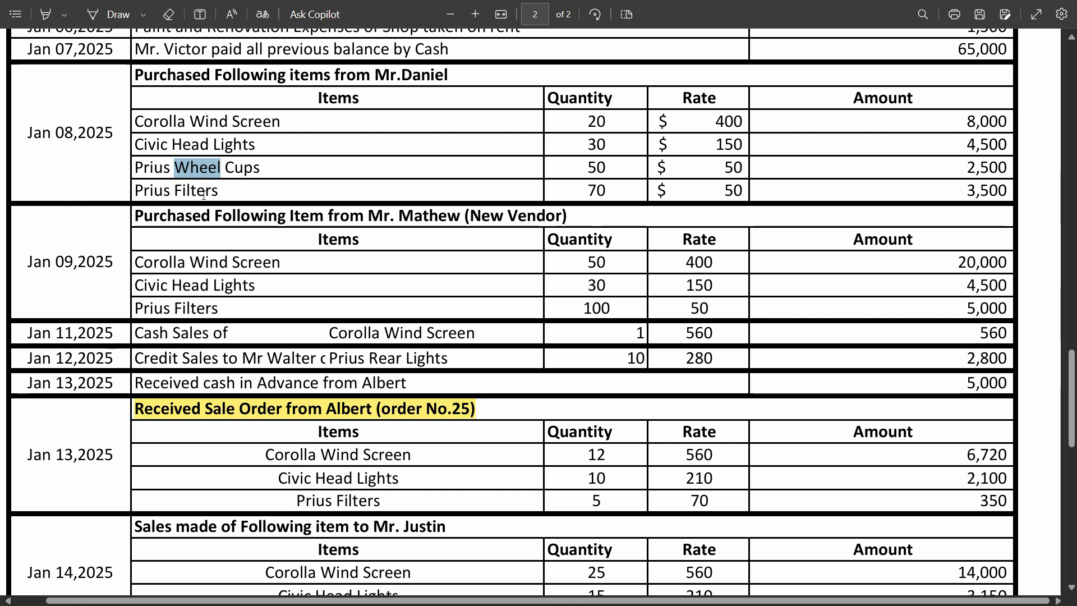
pyautogui.doubleClick(203, 194)
pyautogui.click(203, 193)
pyautogui.tripleClick(202, 192)
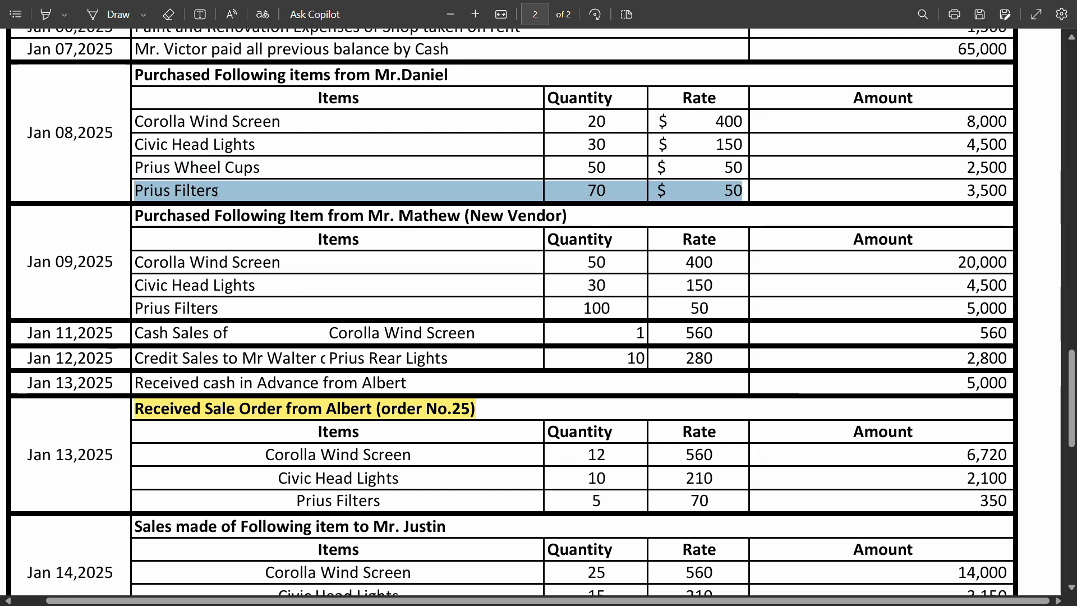
pyautogui.moveTo(216, 191); pyautogui.dragTo(134, 191)
pyautogui.hotkey('ctrl', 'c')
pyautogui.hotkey('alt', 'Tab')
pyautogui.hotkey('ctrl', 'v')
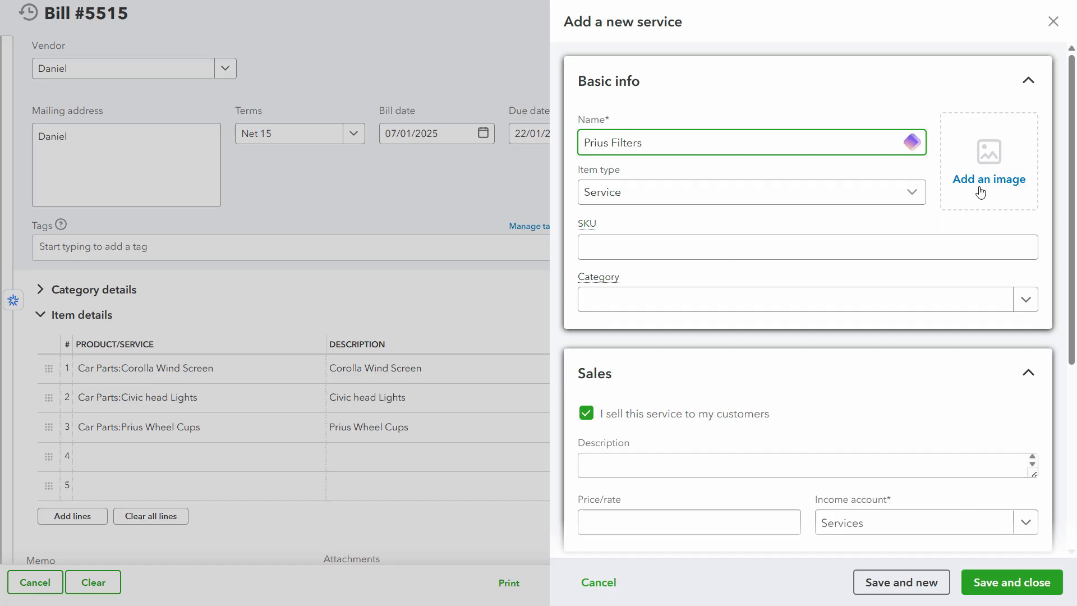
# - Make the new product an Inventory item with SKU Each and the category Car Parts
pyautogui.click(670, 194)
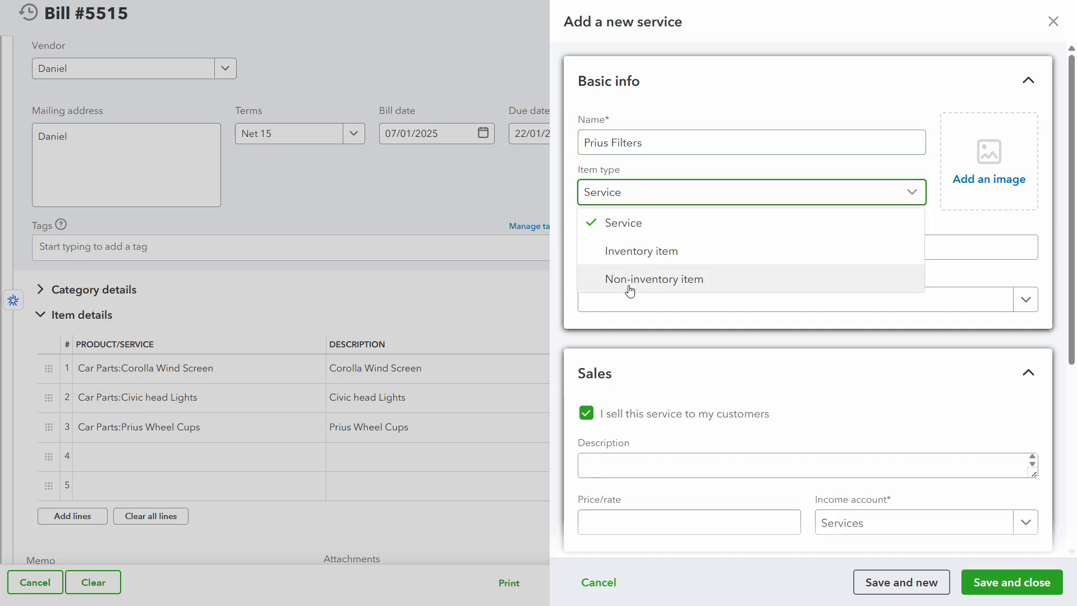
pyautogui.click(674, 257)
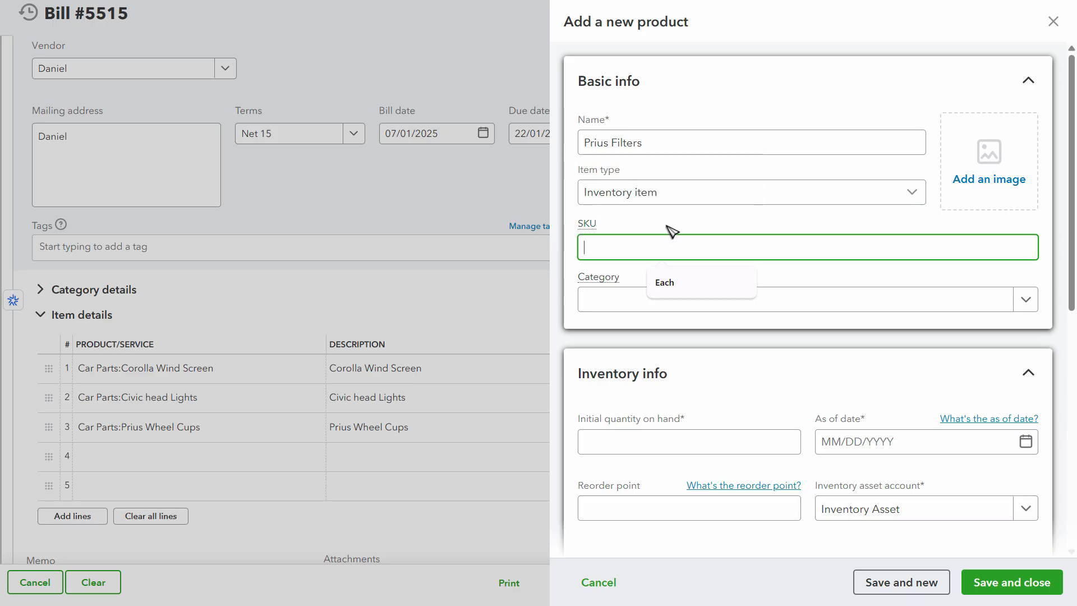
pyautogui.click(678, 291)
pyautogui.click(671, 303)
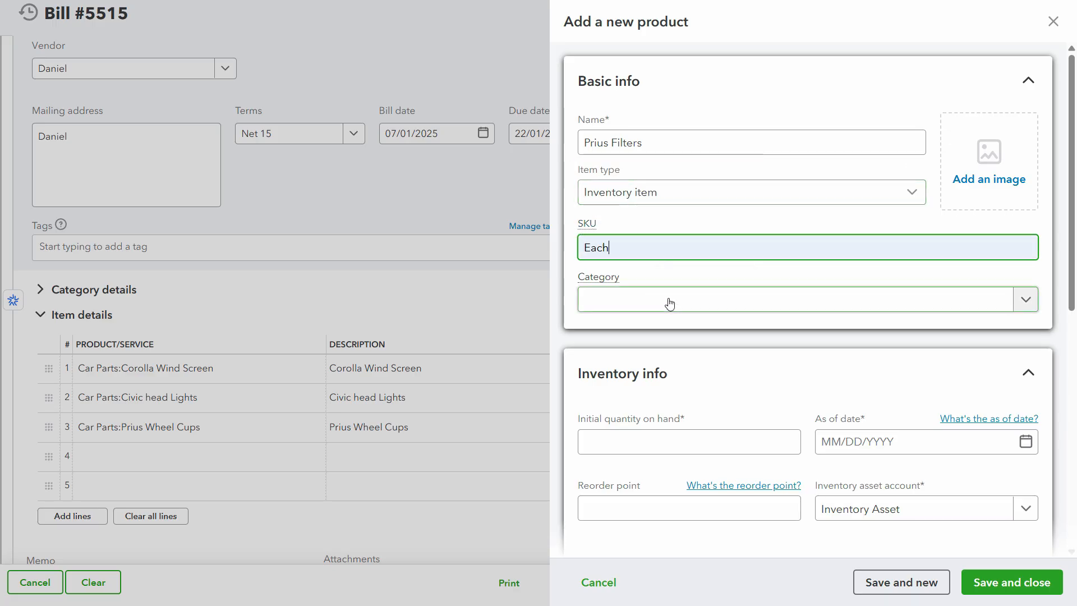
pyautogui.click(780, 359)
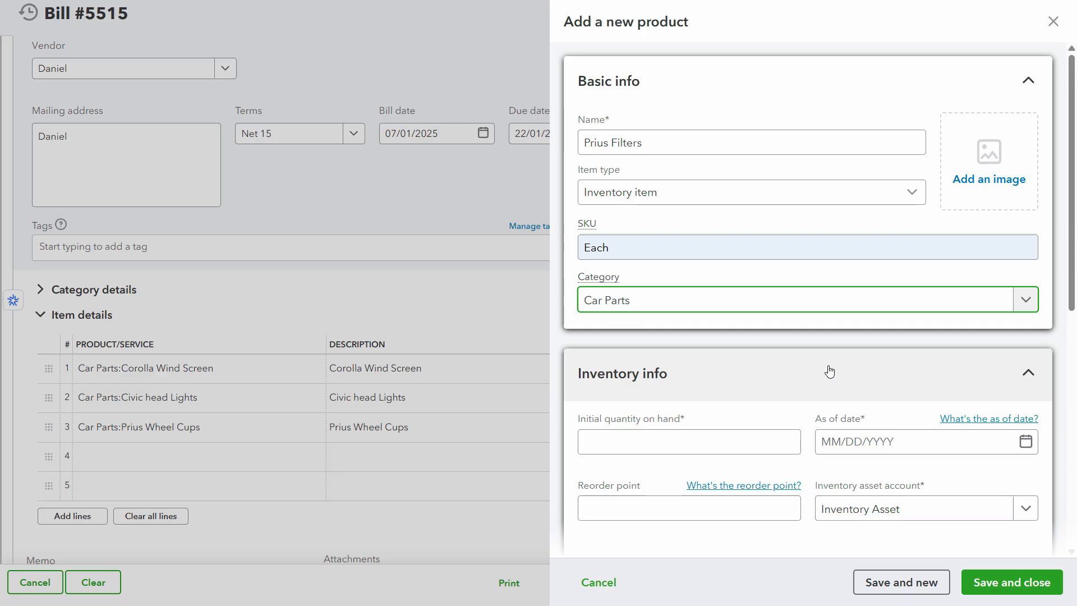
# - Copy the new product's name, Prius Filters, into both its sales description and its purchase description
pyautogui.scroll(-3, 830, 371)
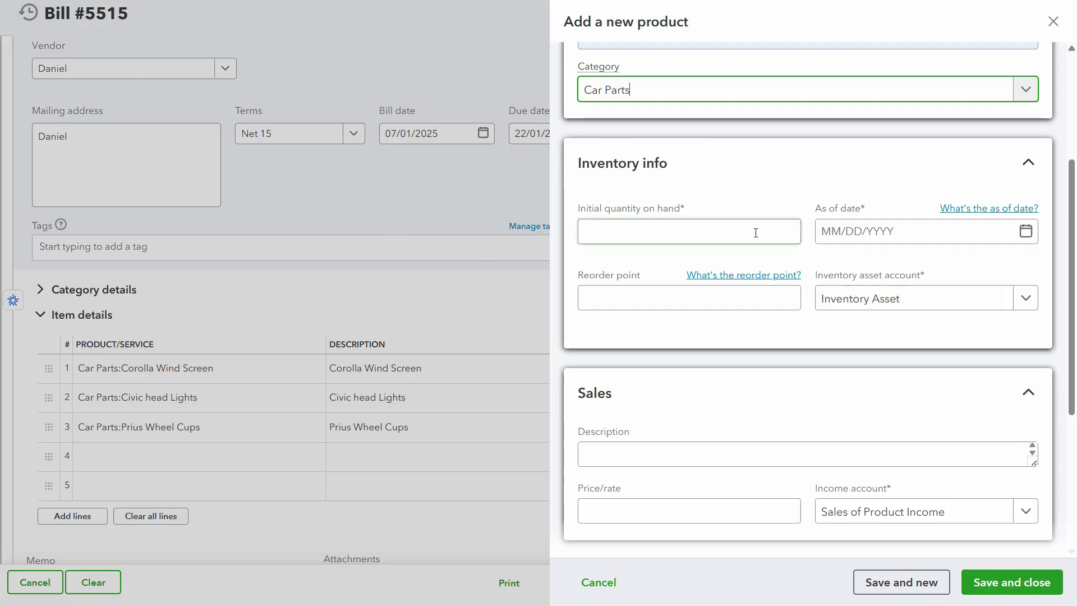
pyautogui.scroll(-3, 870, 257)
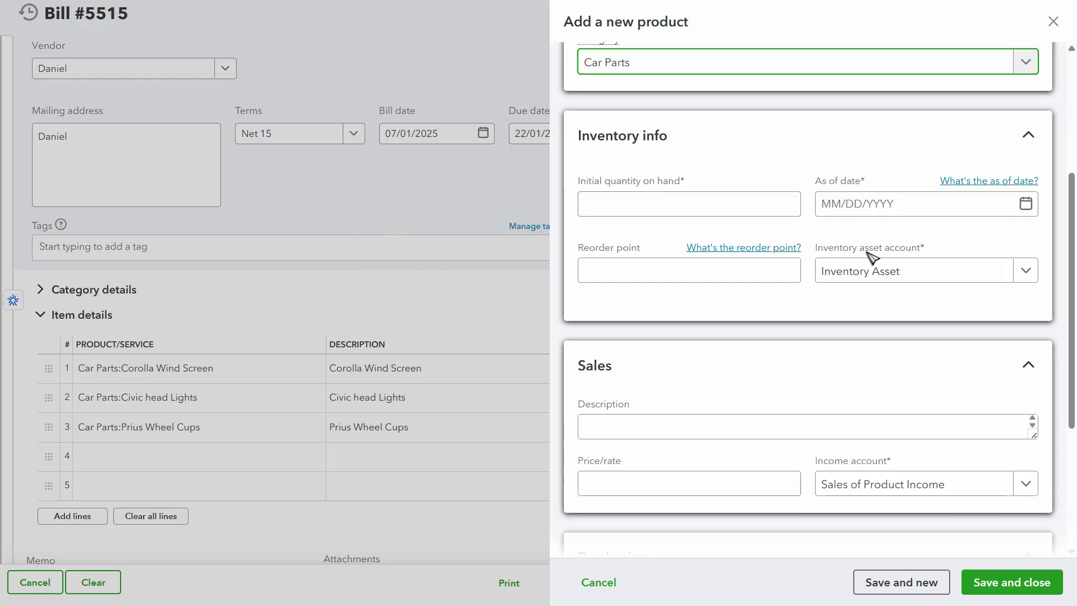
pyautogui.click(668, 313)
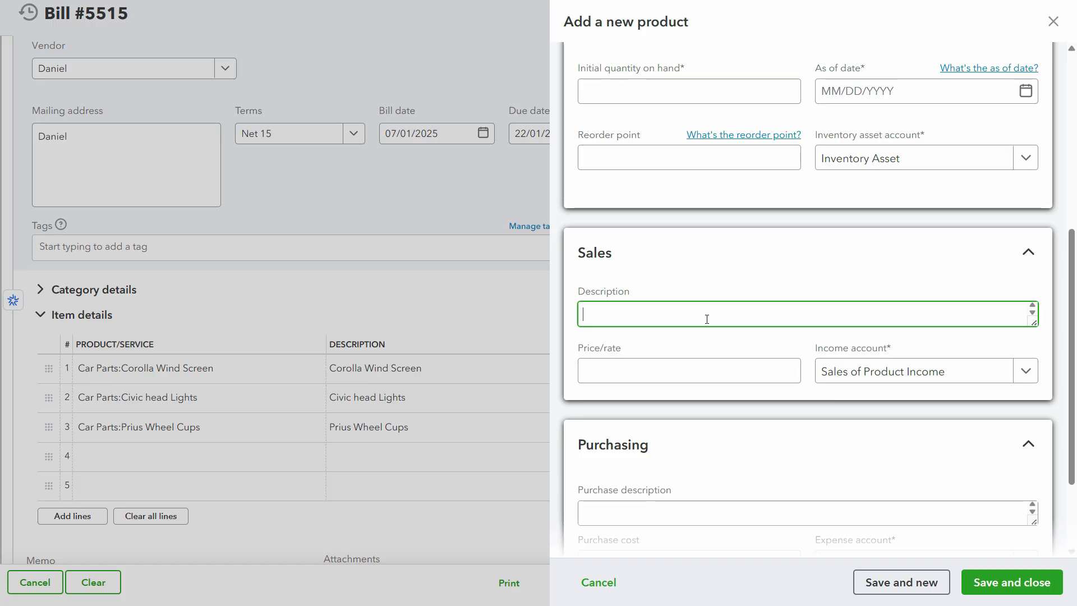
pyautogui.scroll(6, 692, 312)
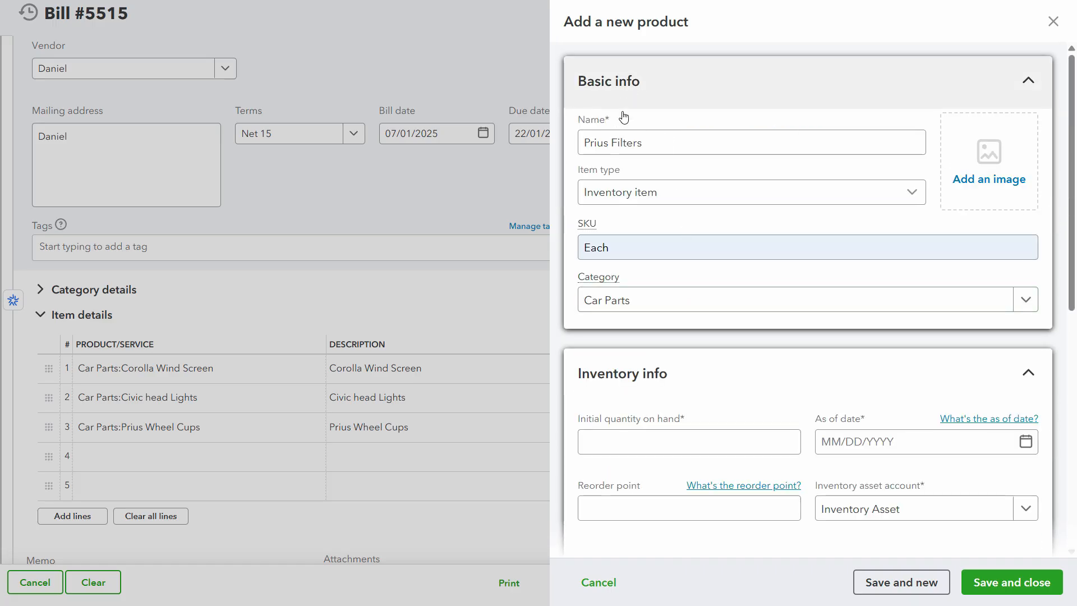
pyautogui.tripleClick(622, 142)
pyautogui.hotkey('ctrl', 'c')
pyautogui.scroll(-7, 731, 315)
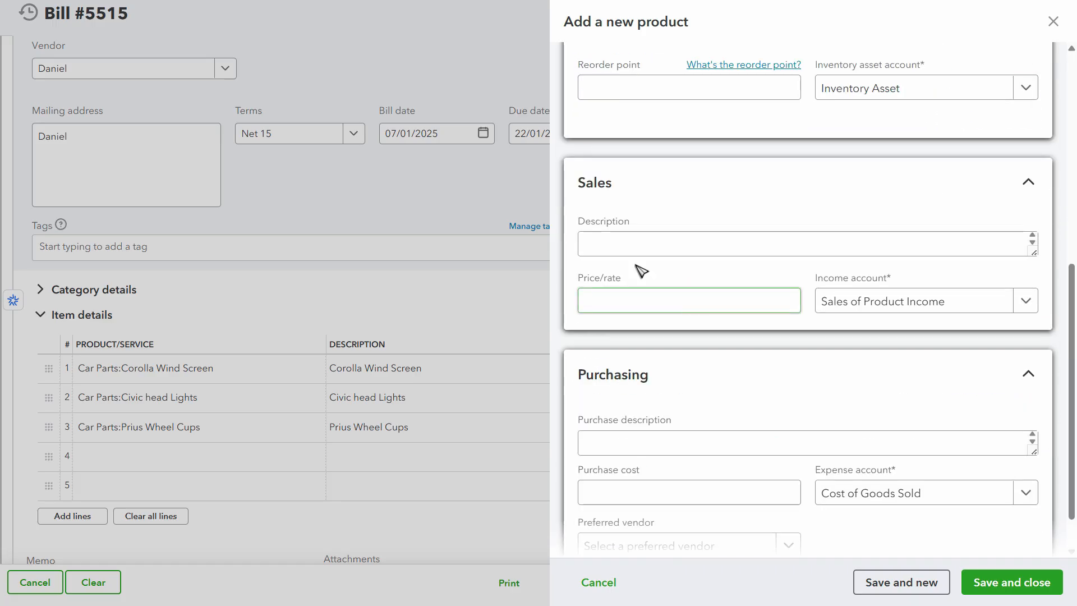
pyautogui.click(630, 247)
pyautogui.hotkey('ctrl', 'v')
pyautogui.click(665, 438)
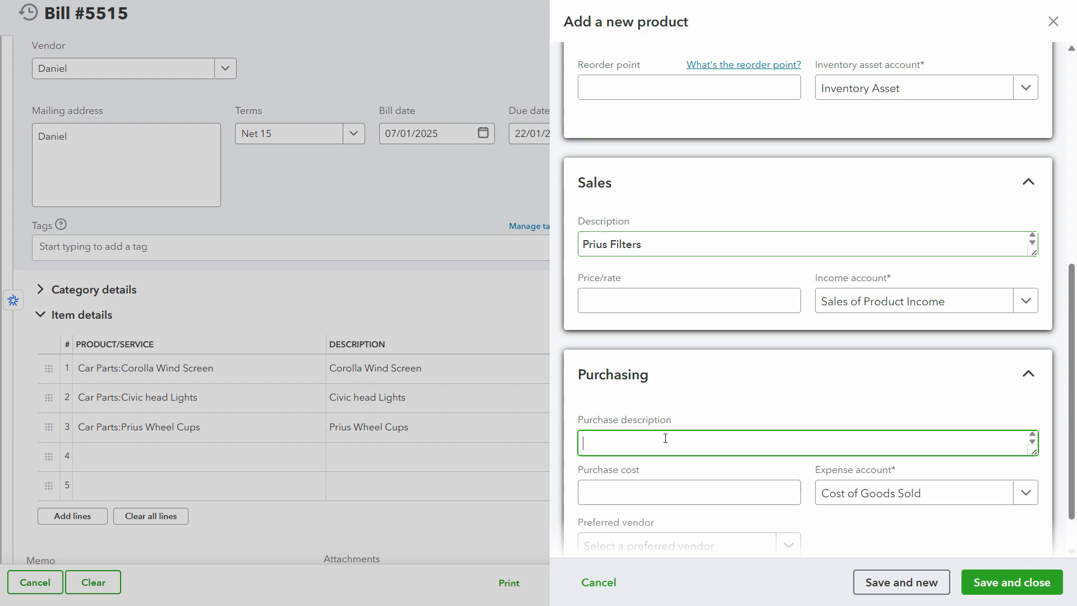
pyautogui.hotkey('ctrl', 'v')
pyautogui.scroll(-1, 728, 418)
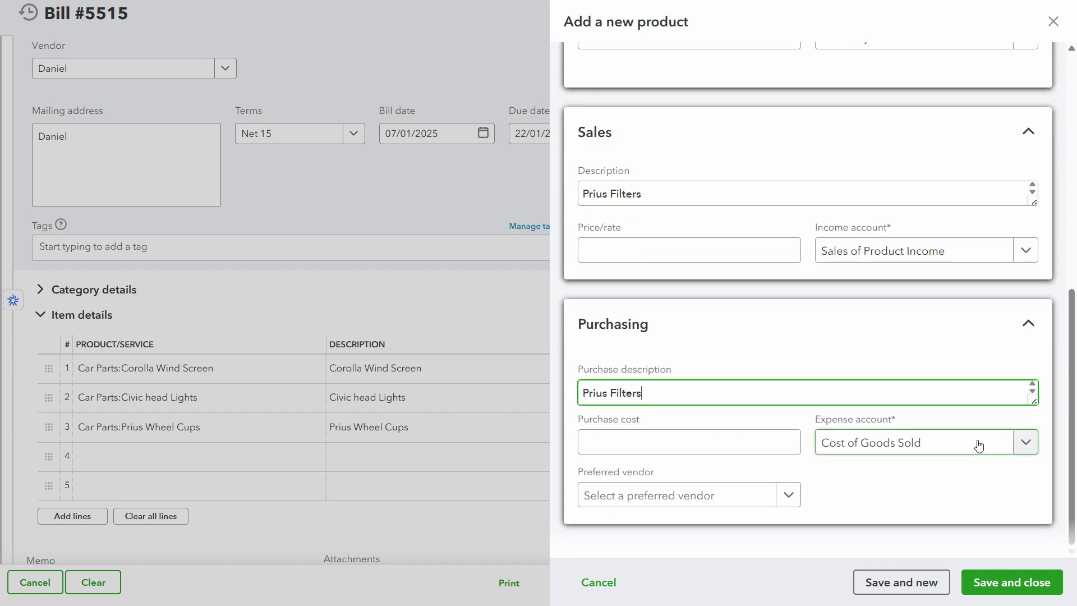
# - Check the new product's remaining inventory, sales and purchasing fields and try to save it
pyautogui.click(654, 440)
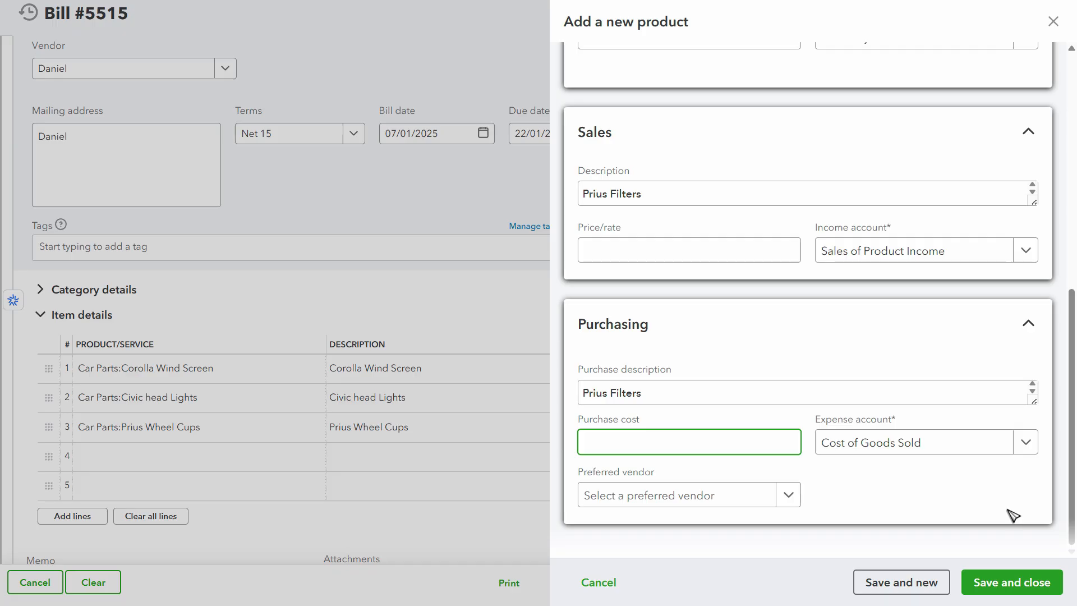
pyautogui.click(840, 396)
pyautogui.scroll(3, 841, 404)
pyautogui.scroll(6, 841, 405)
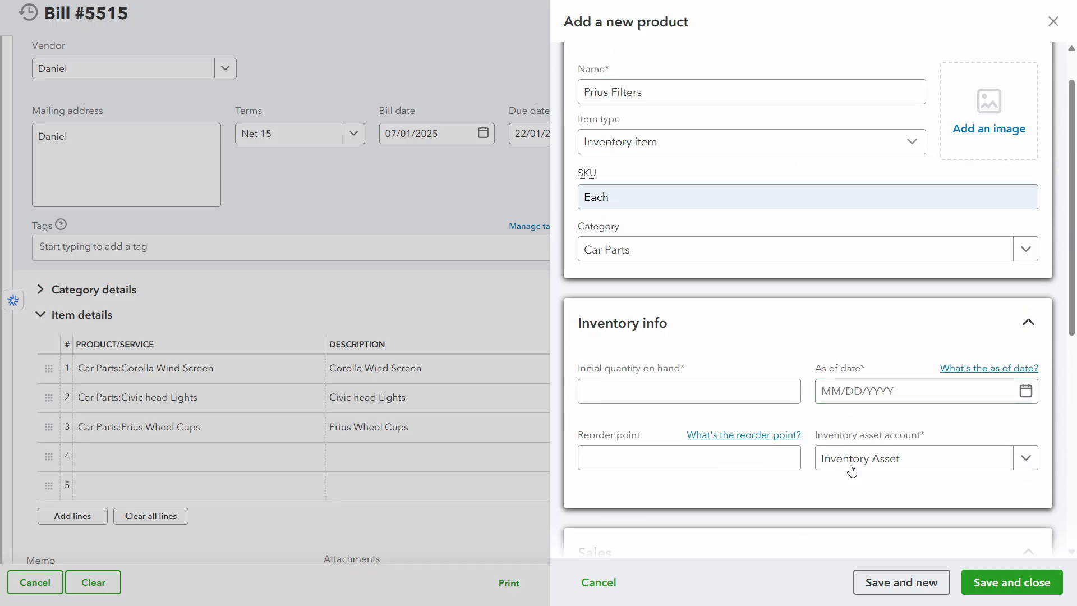
pyautogui.scroll(-6, 851, 466)
pyautogui.click(868, 169)
pyautogui.scroll(-3, 904, 431)
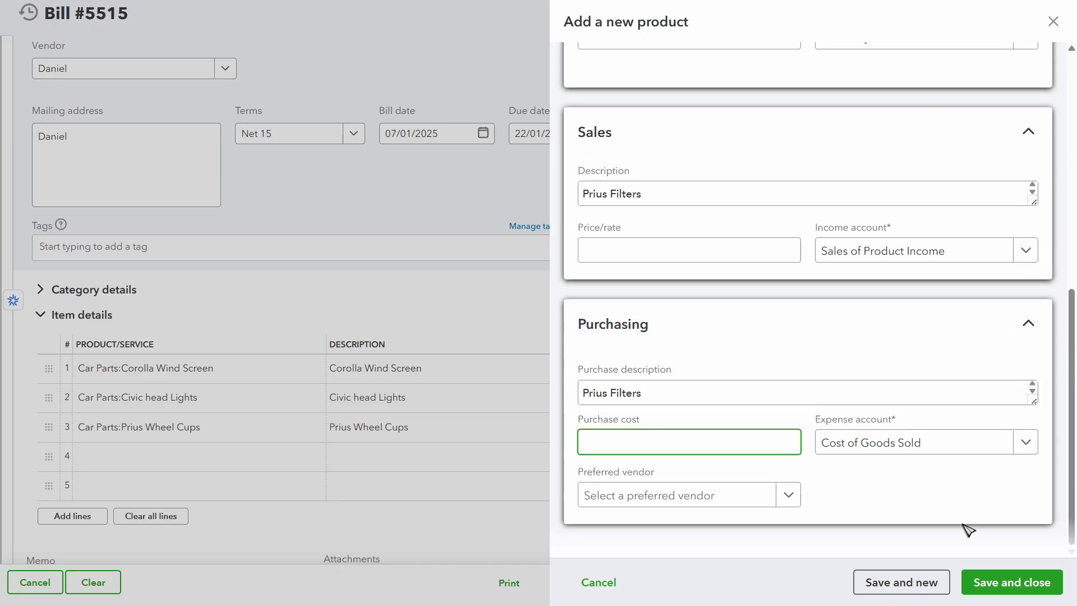
pyautogui.click(1015, 586)
# - Set the new product's inventory as-of date to 07/01/2025
pyautogui.scroll(6, 673, 440)
pyautogui.click(661, 328)
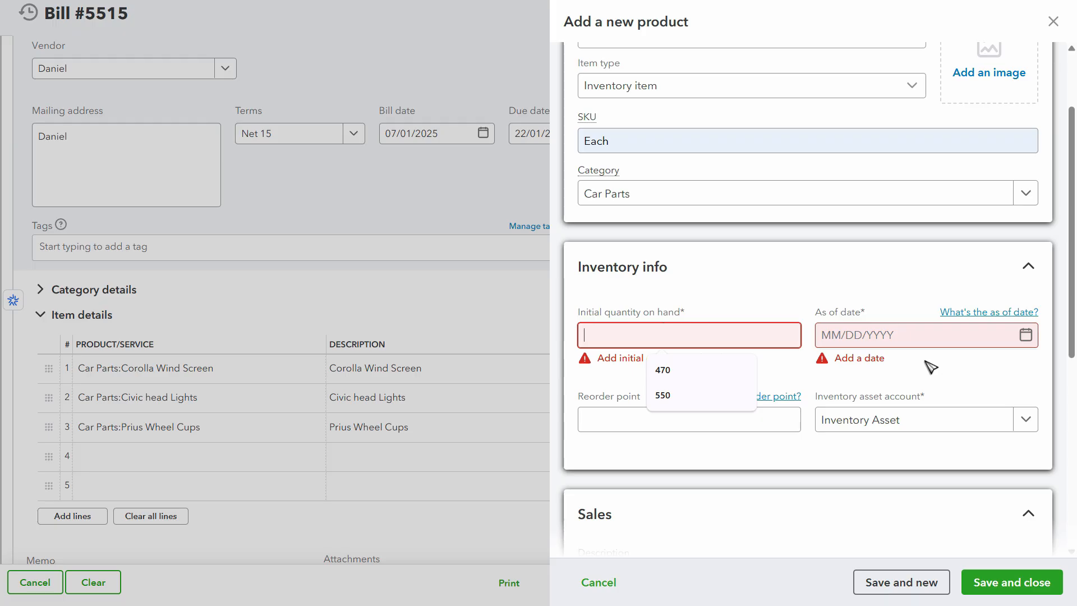
pyautogui.scroll(2, 931, 366)
pyautogui.press('Tab')
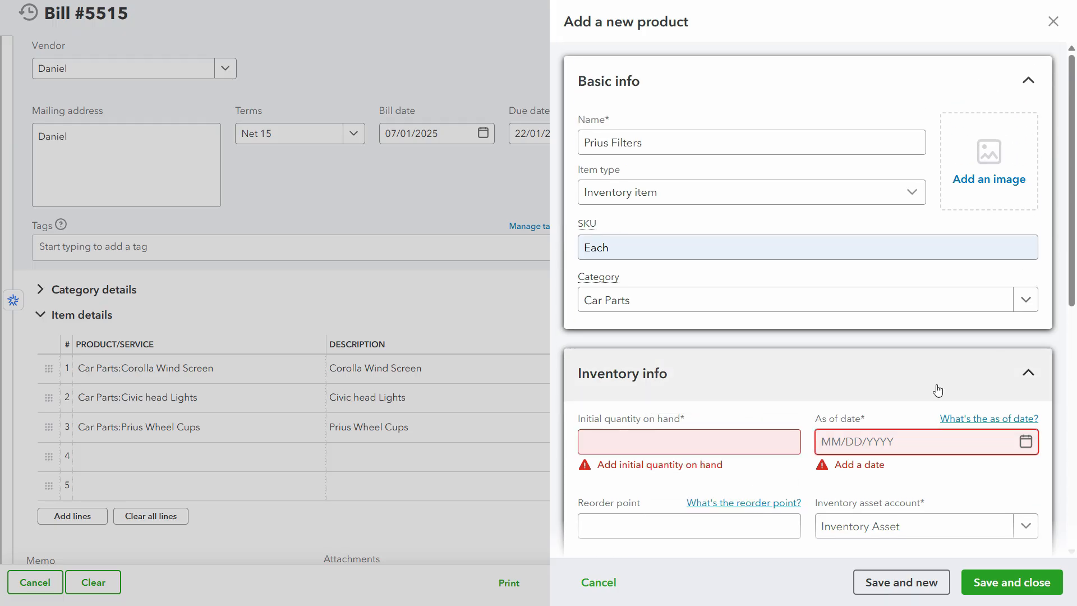
pyautogui.write('0101')
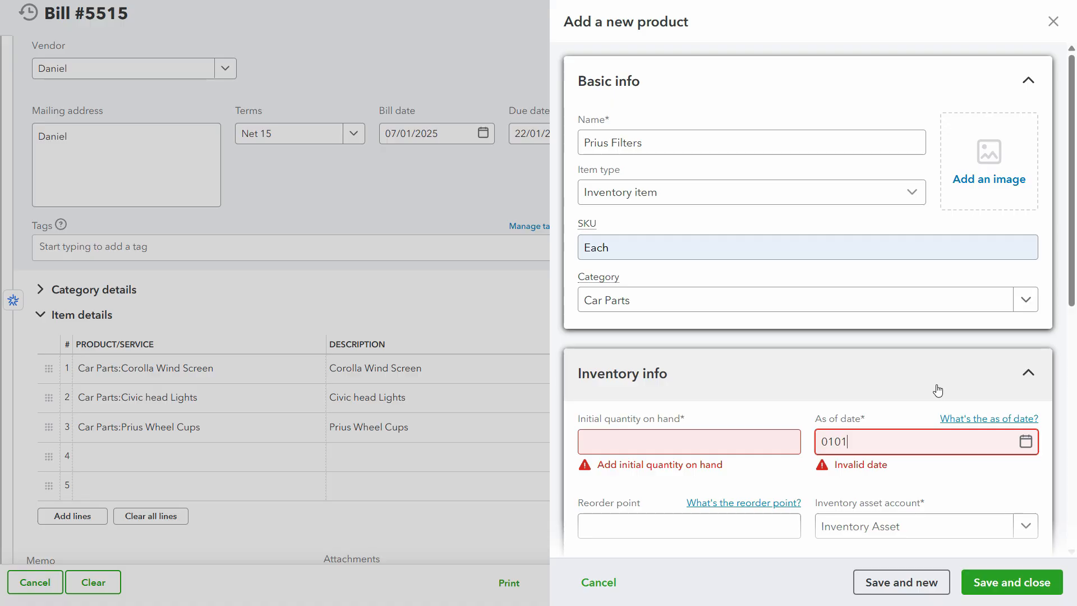
pyautogui.press('BackSpace')
pyautogui.press('BackSpace')
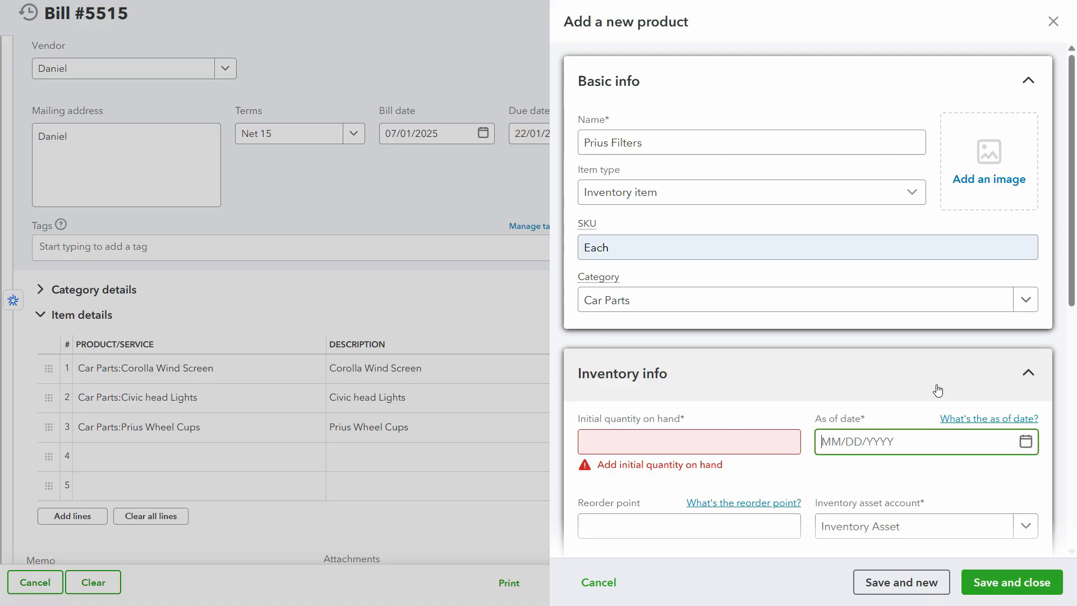
pyautogui.write('07/0')
pyautogui.write('1')
pyautogui.press('Tab')
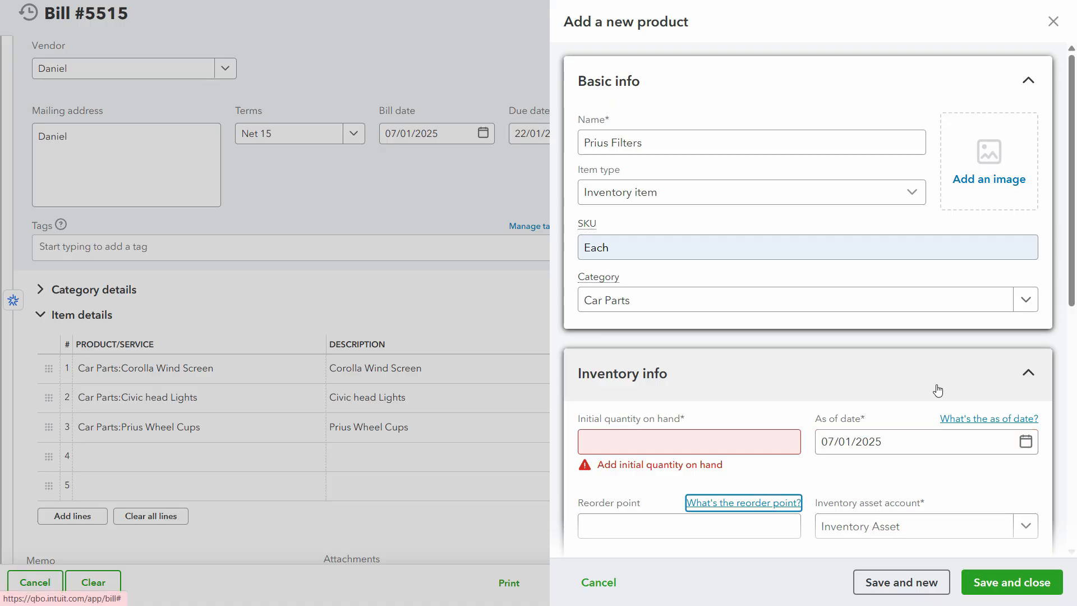
# - Set the new product's initial quantity on hand to 0, save it and close its form
pyautogui.click(1015, 589)
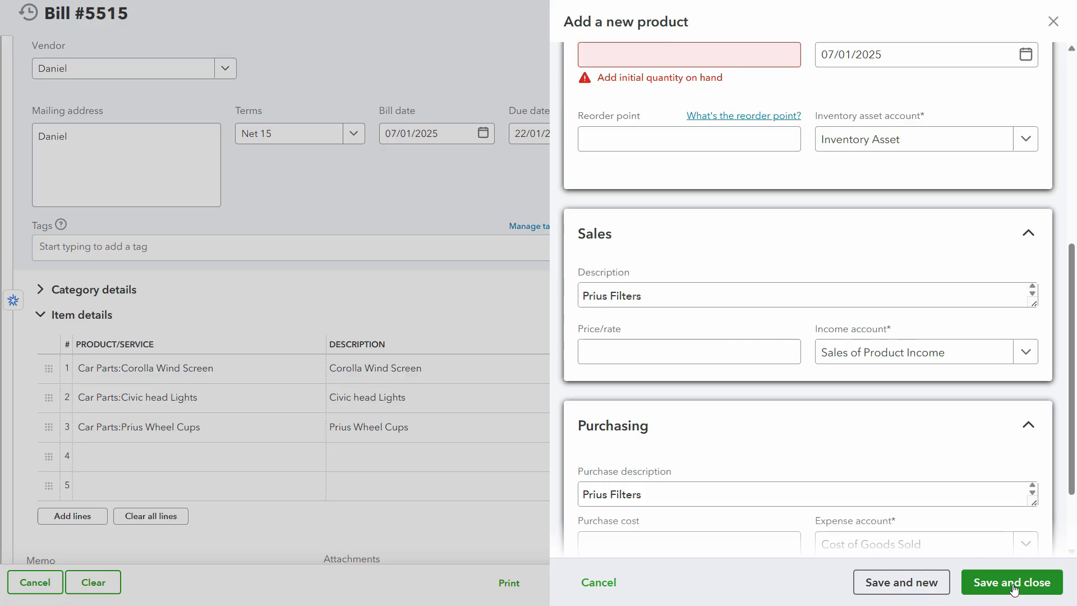
pyautogui.scroll(1, 678, 135)
pyautogui.click(677, 134)
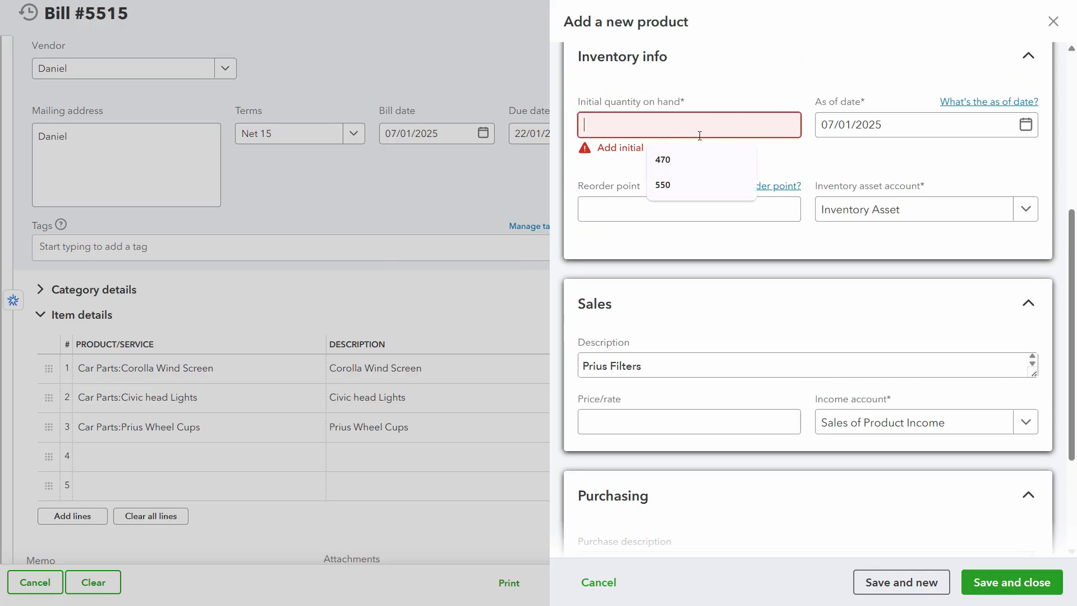
pyautogui.write('0')
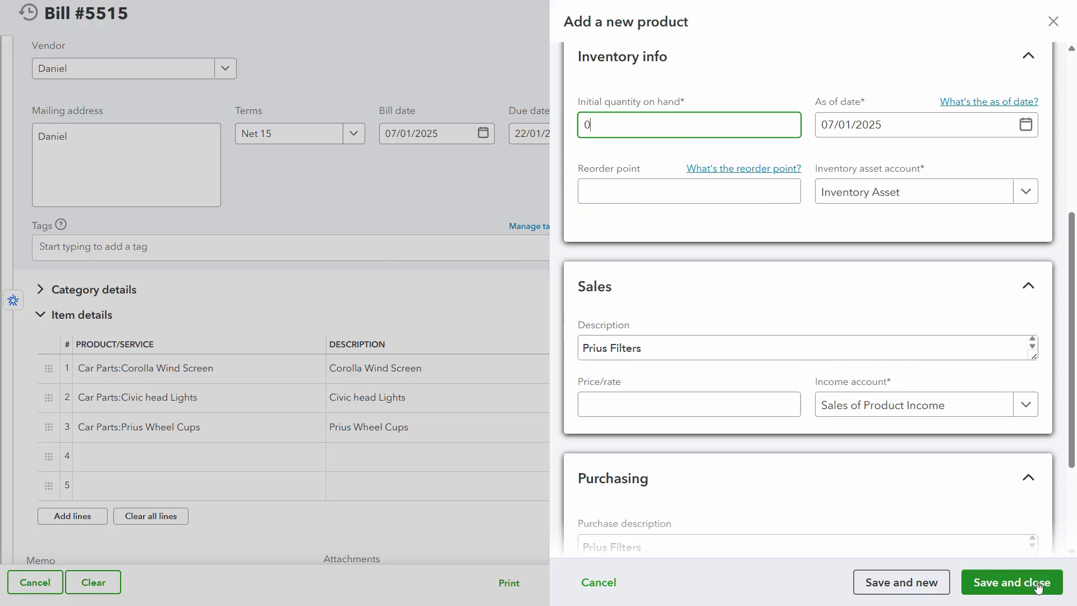
pyautogui.click(1010, 582)
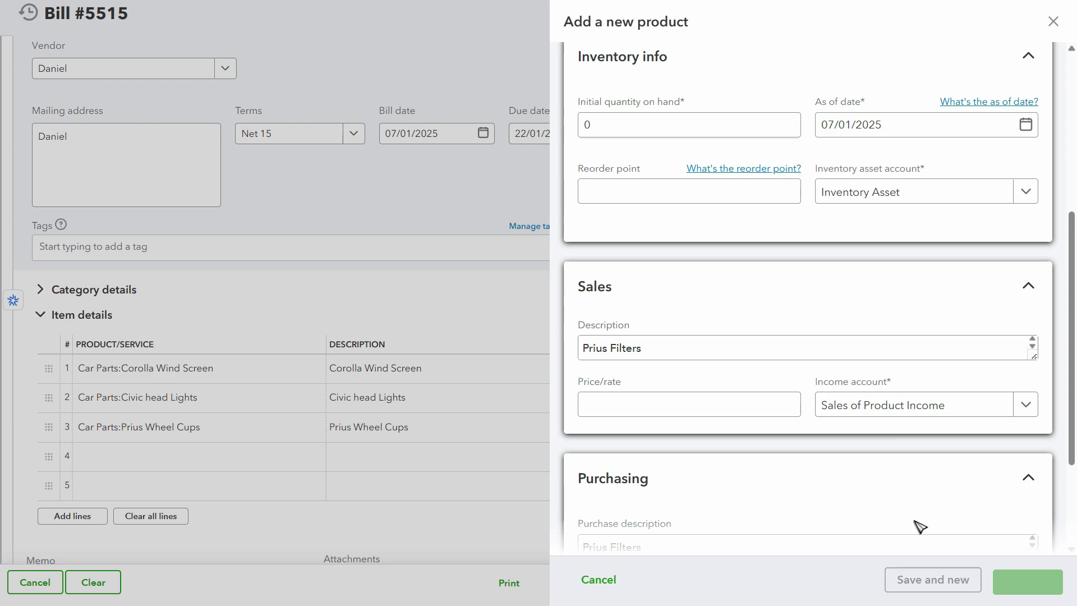
# - Look up the Prius Filters quantity in the PDF's Jan 08 purchase and set the fourth bill line's quantity to 70
pyautogui.scroll(-2, 337, 373)
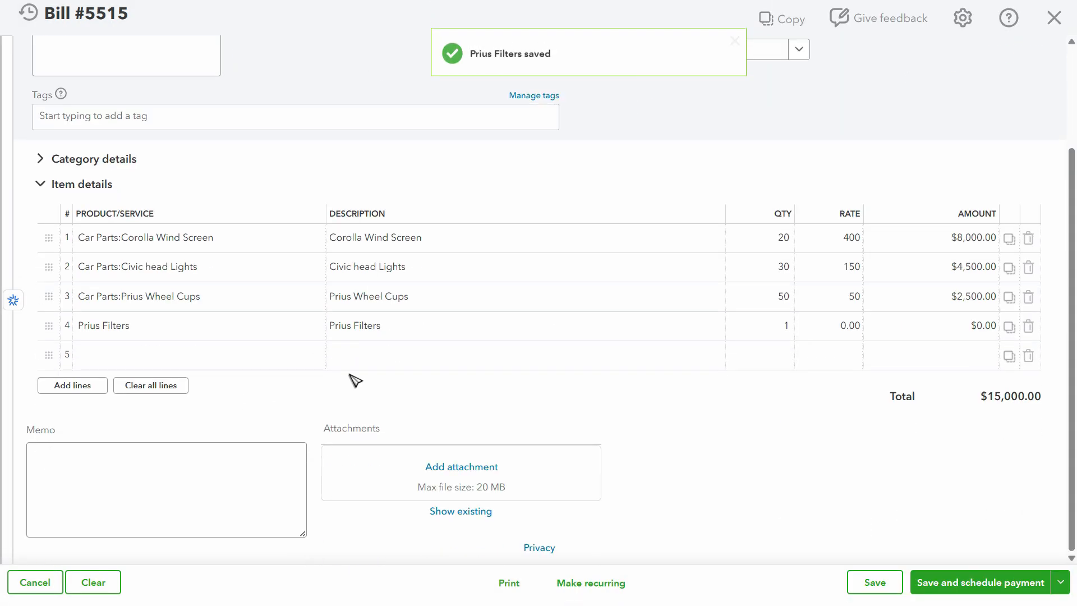
pyautogui.click(802, 336)
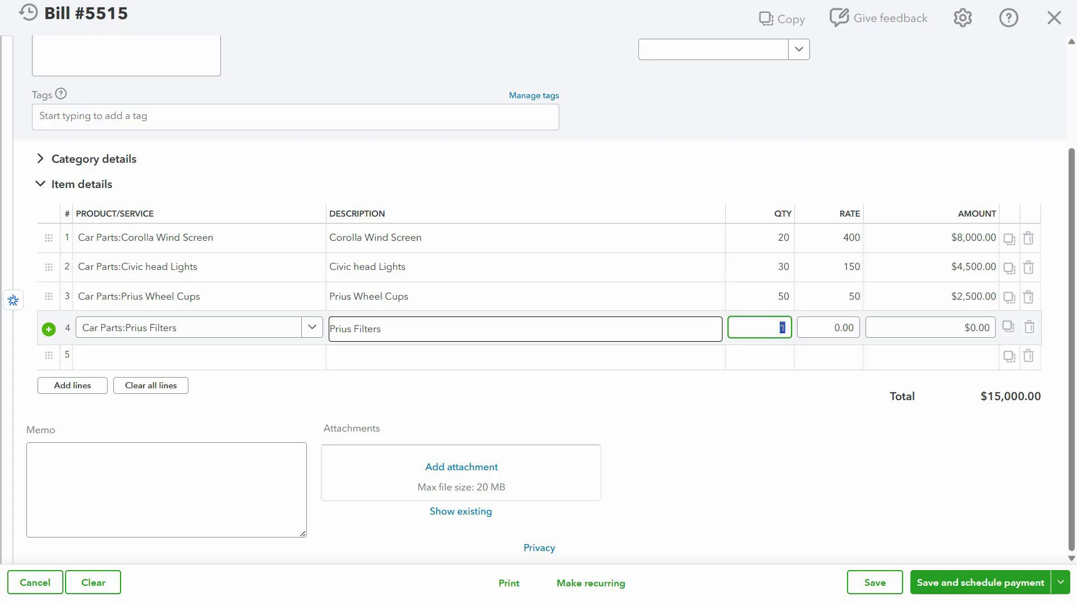
pyautogui.hotkey('alt', 'Tab')
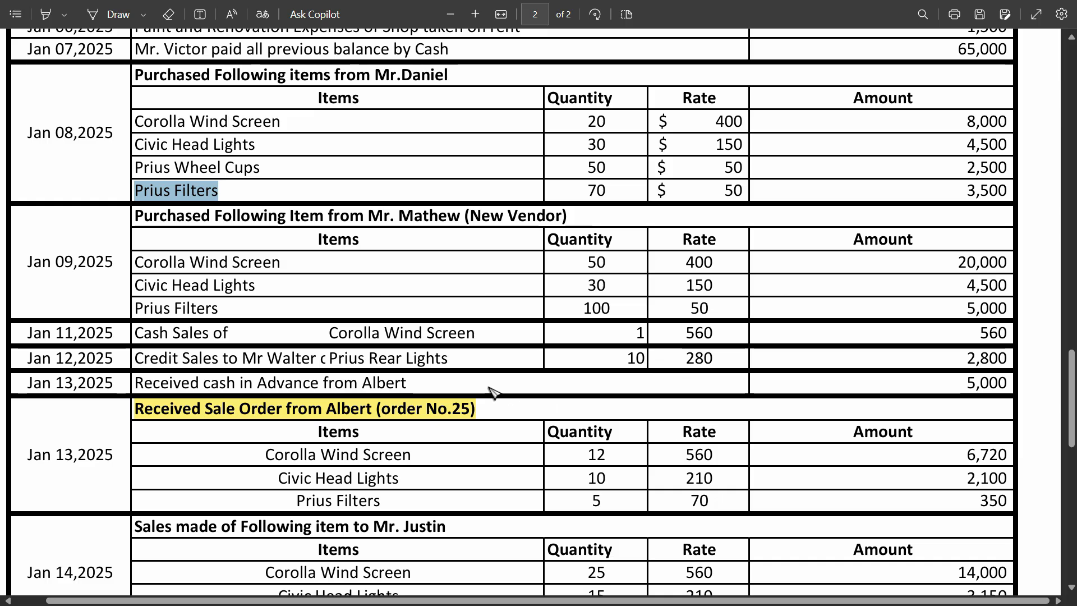
pyautogui.hotkey('alt', 'Tab')
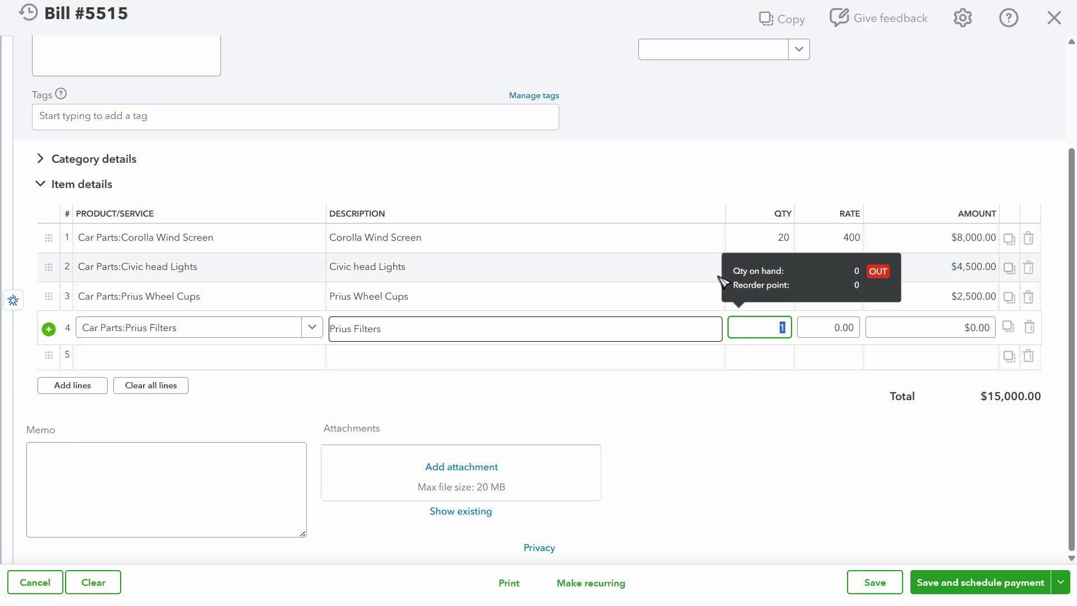
pyautogui.press('Tab')
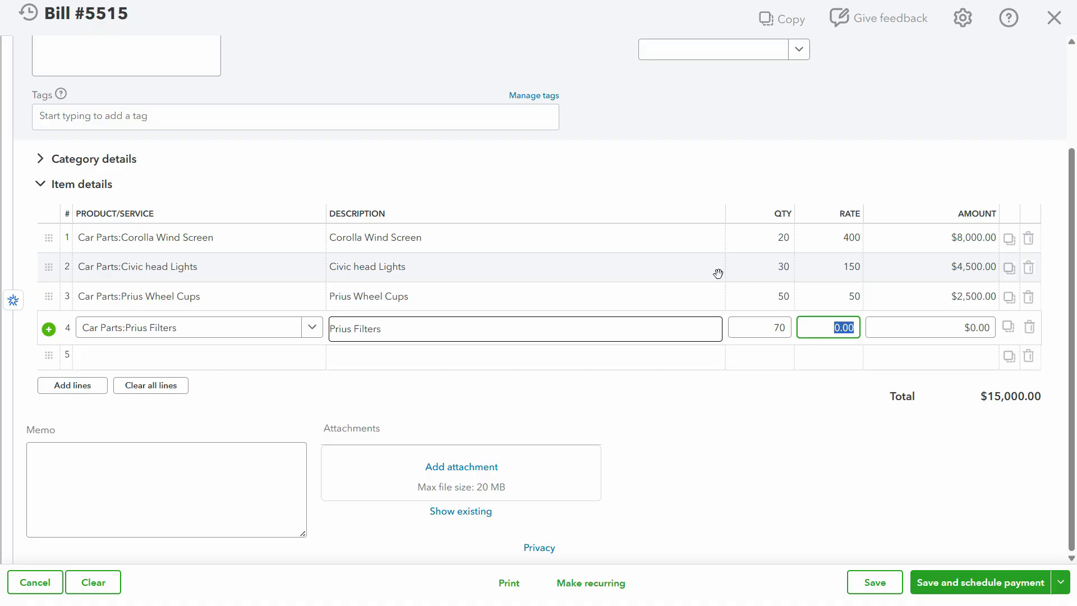
# - Set the fourth bill line's rate to 50 from the PDF's Jan 08 purchase and compare the bill amounts with the PDF
pyautogui.hotkey('alt', 'Tab')
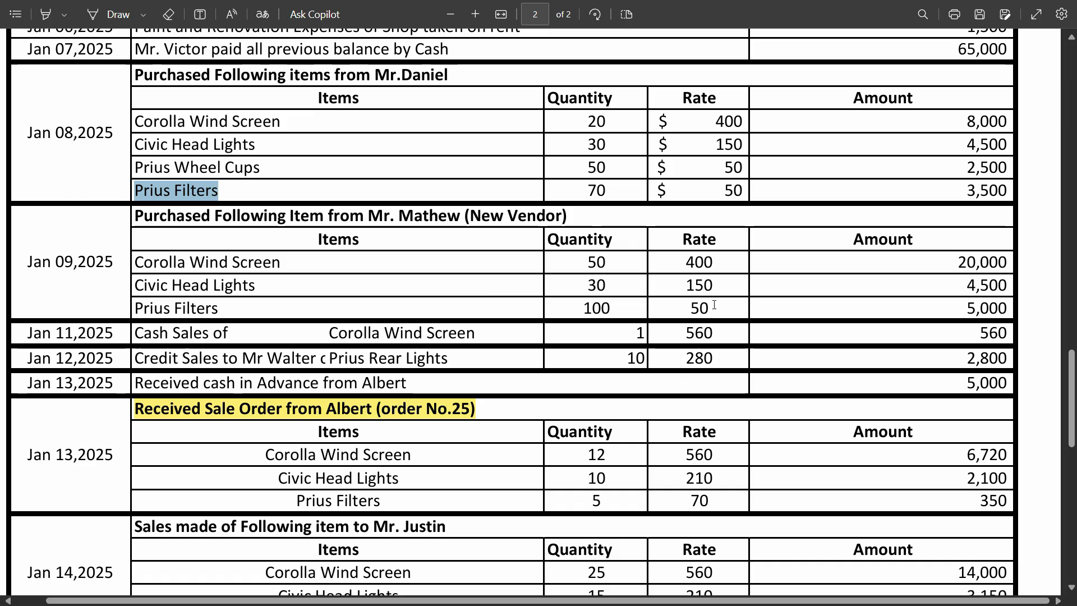
pyautogui.hotkey('alt', 'Tab')
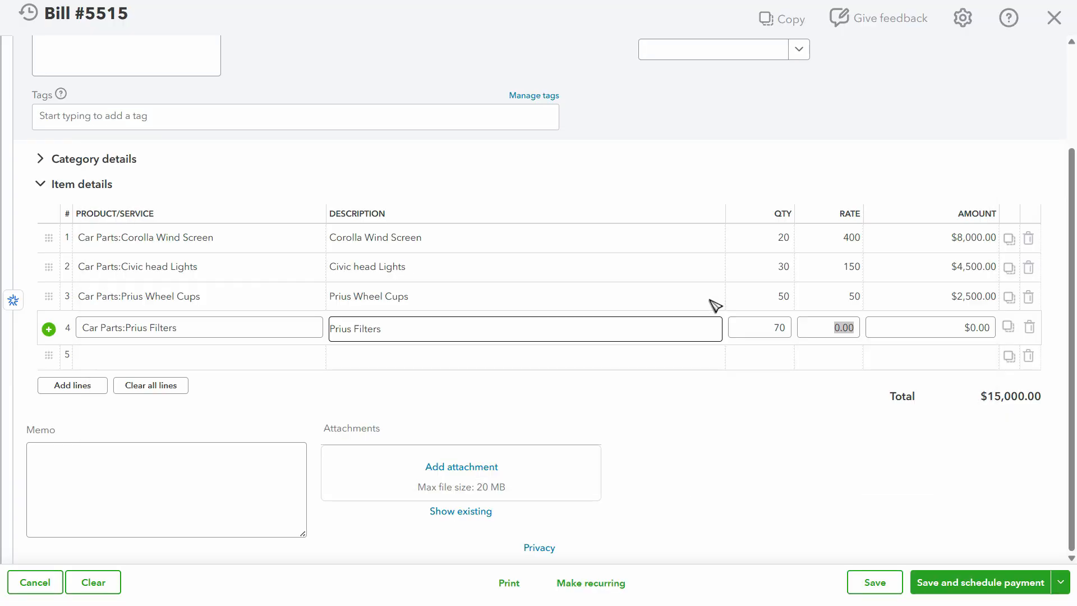
pyautogui.press('Tab')
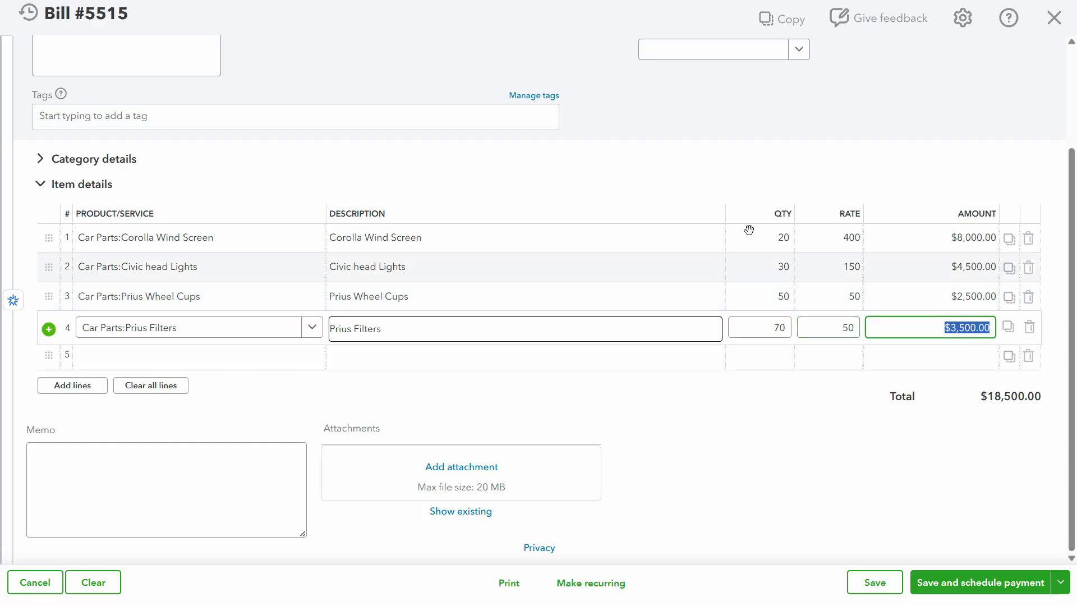
pyautogui.hotkey('alt', 'Tab')
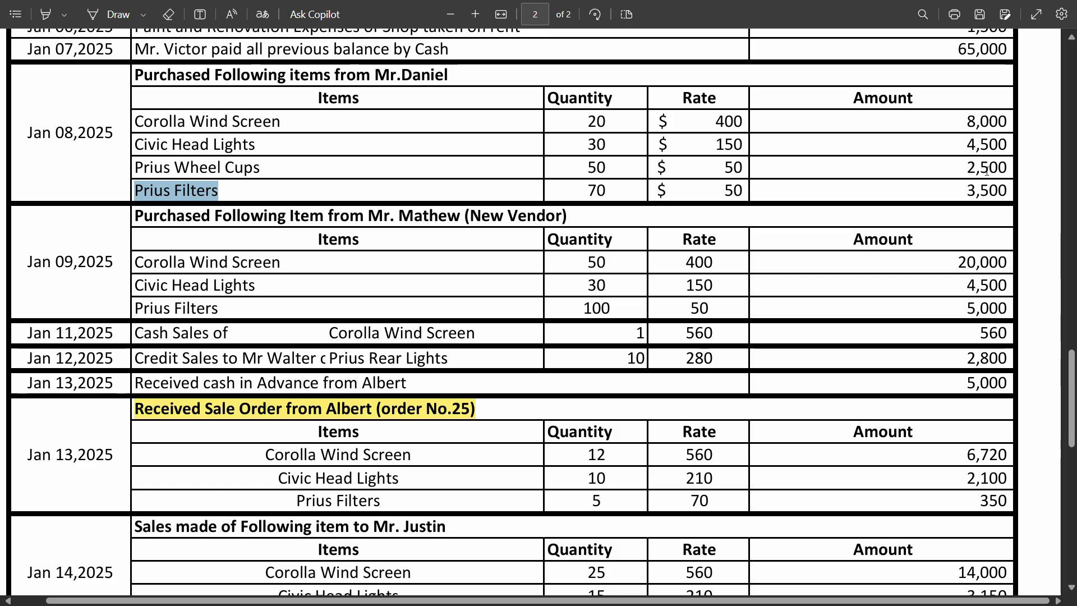
pyautogui.hotkey('alt', 'Tab')
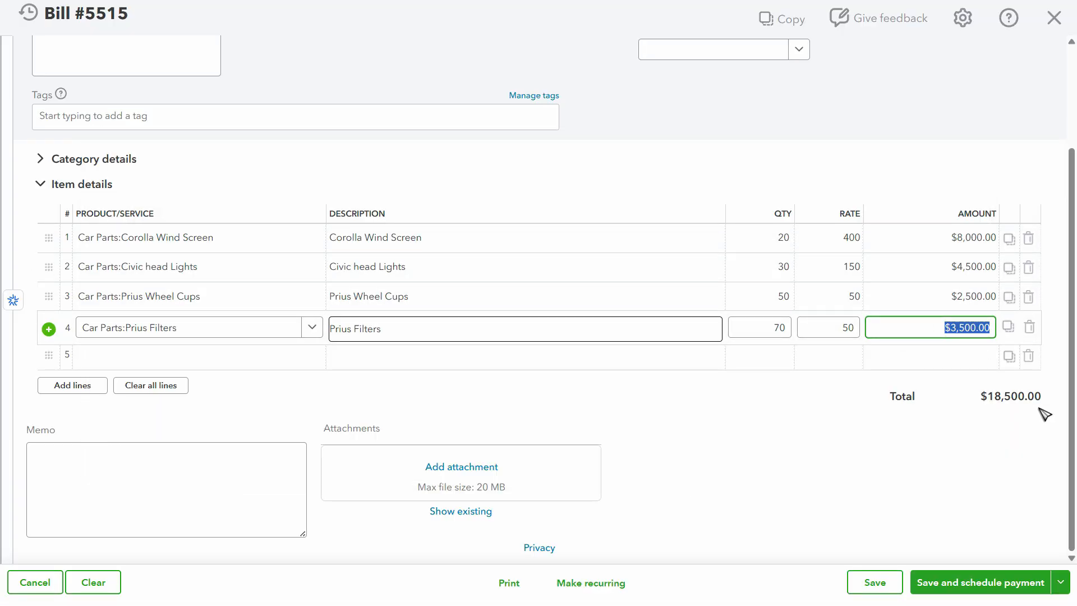
# - Try to save the completed bill and start a new one
pyautogui.click(93, 481)
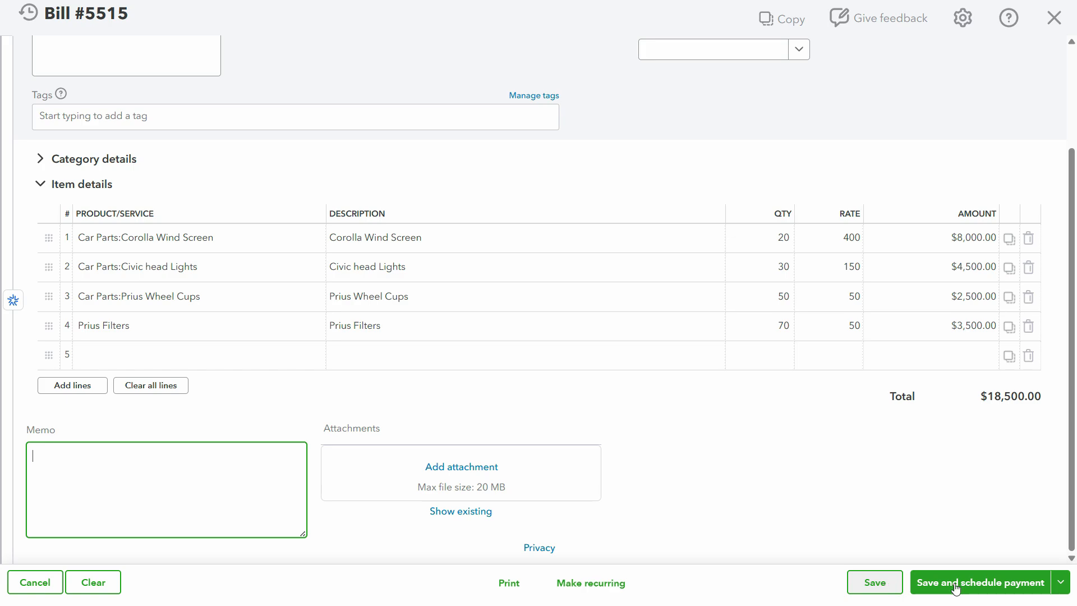
pyautogui.click(1062, 587)
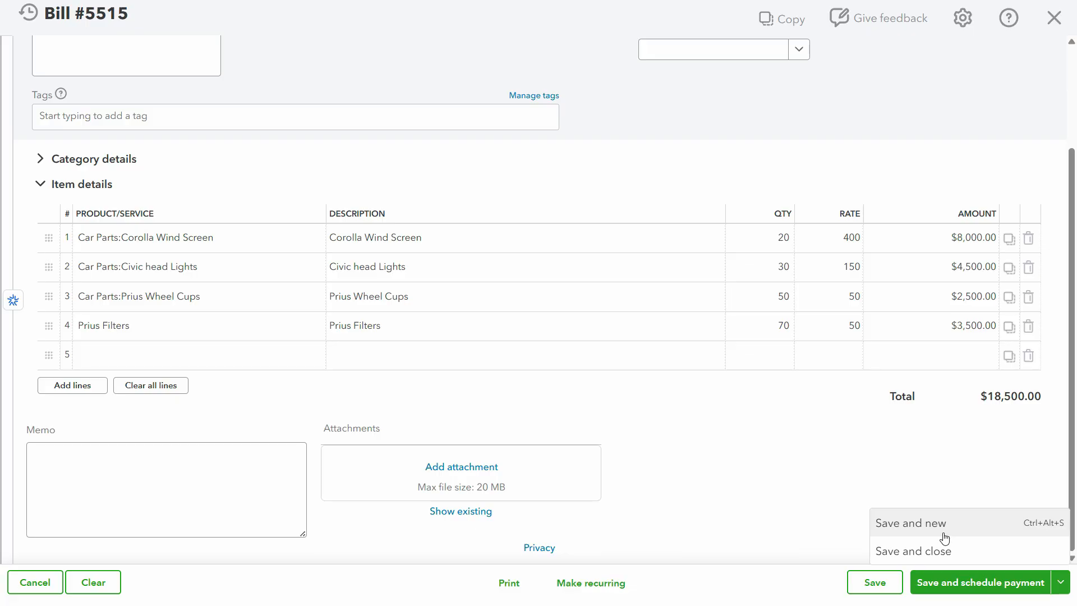
pyautogui.click(945, 524)
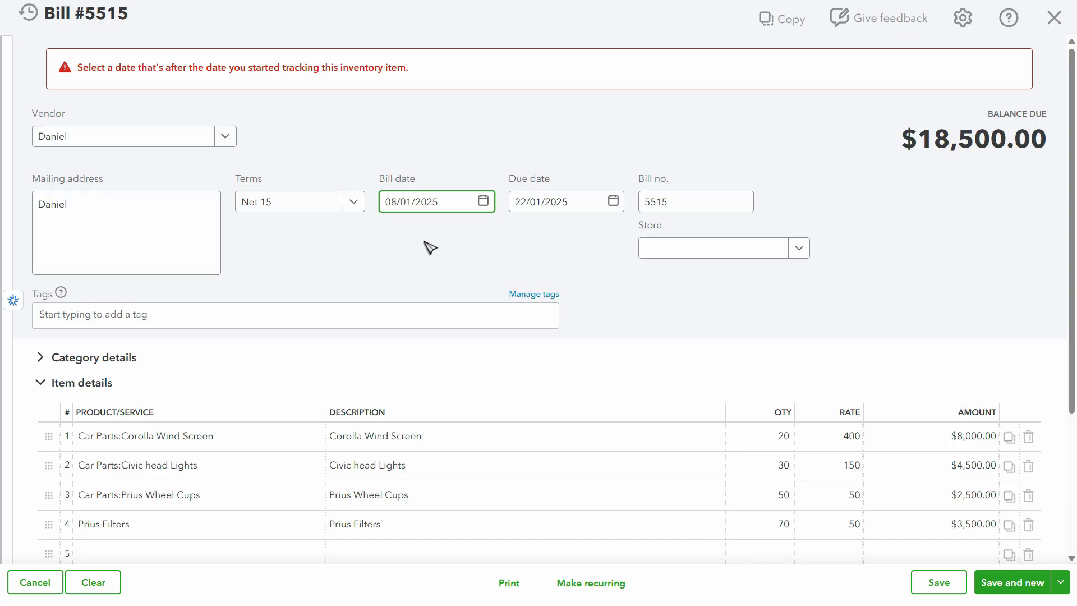
# - Retry saving the bill with the bill date 08/01/2025 and starting a new one
pyautogui.moveTo(1072, 241); pyautogui.dragTo(1029, 410)
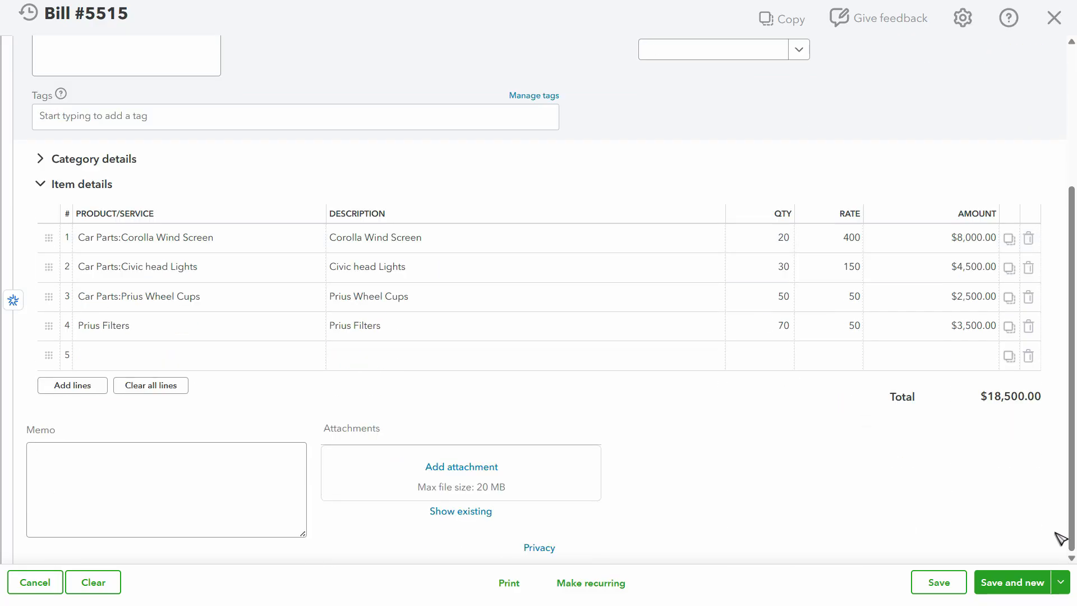
pyautogui.click(1061, 582)
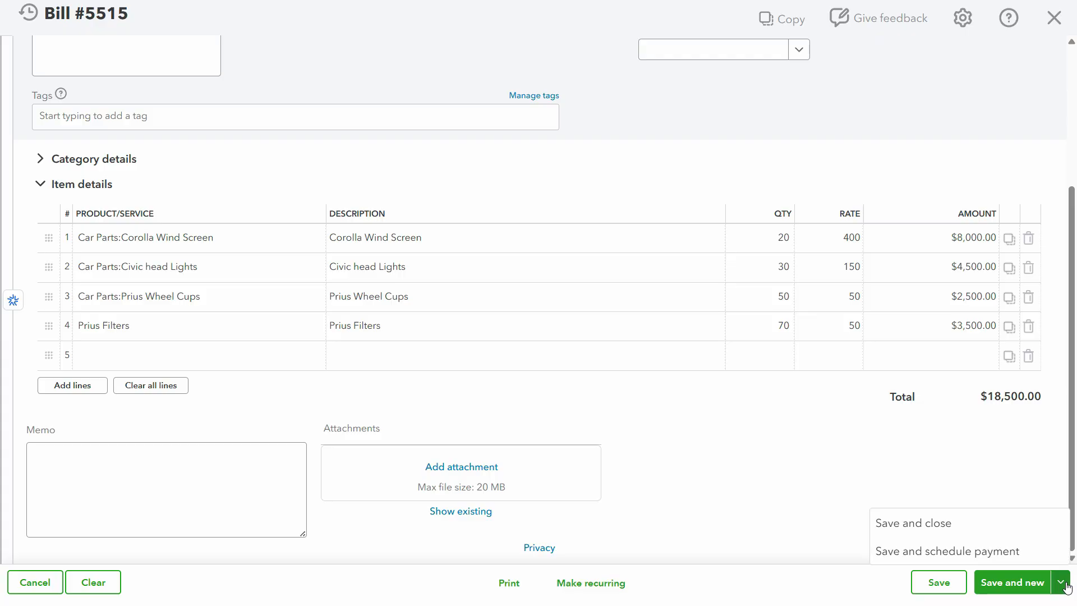
pyautogui.click(1020, 585)
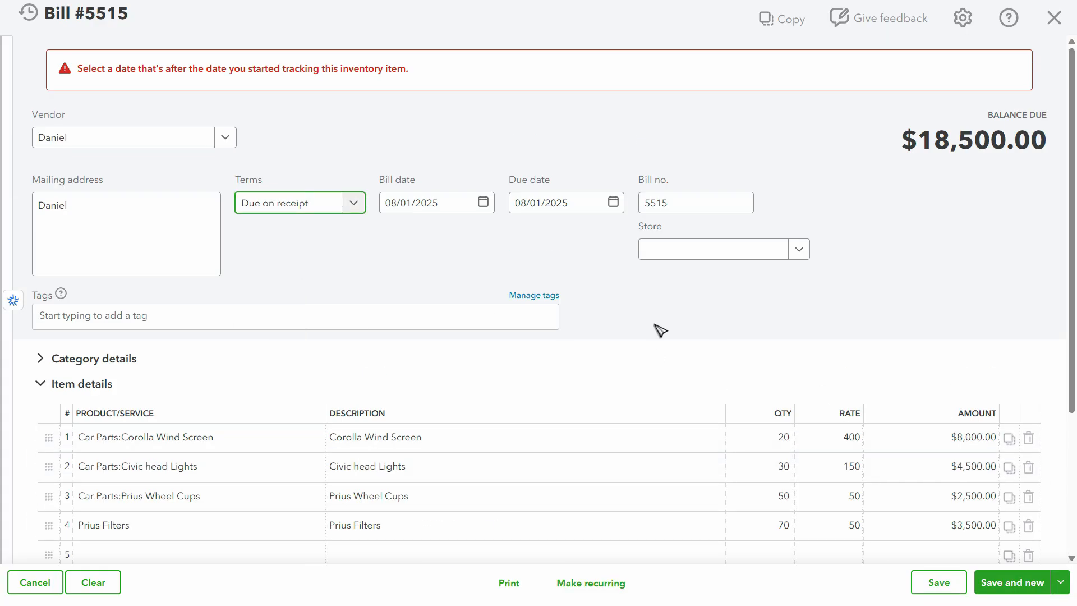
# - Try saving the bill with the bill date 06/01/2025 and starting a new one
pyautogui.press('Tab')
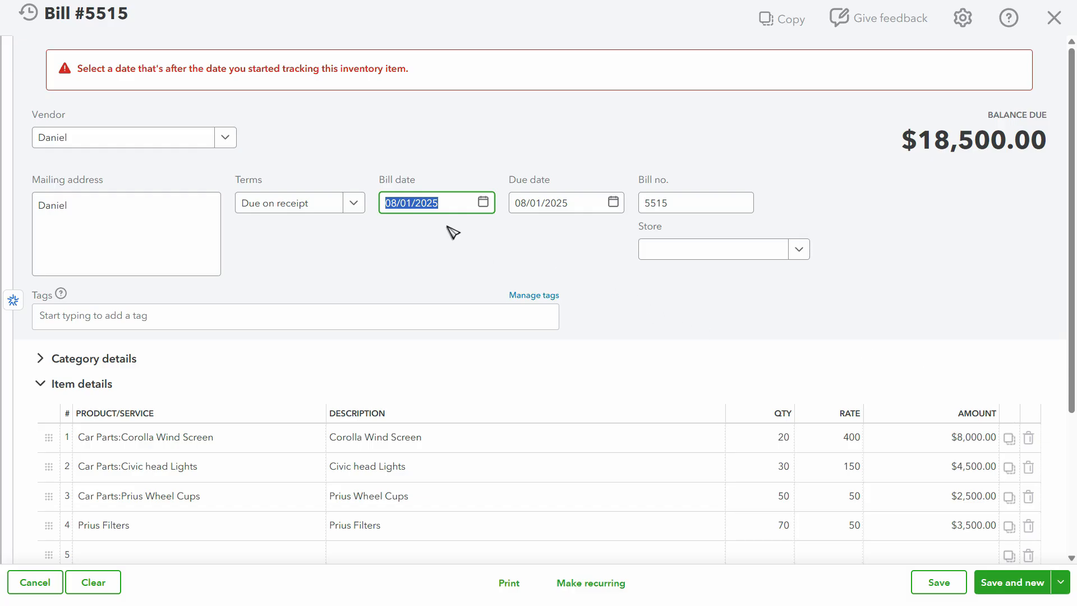
pyautogui.write('0')
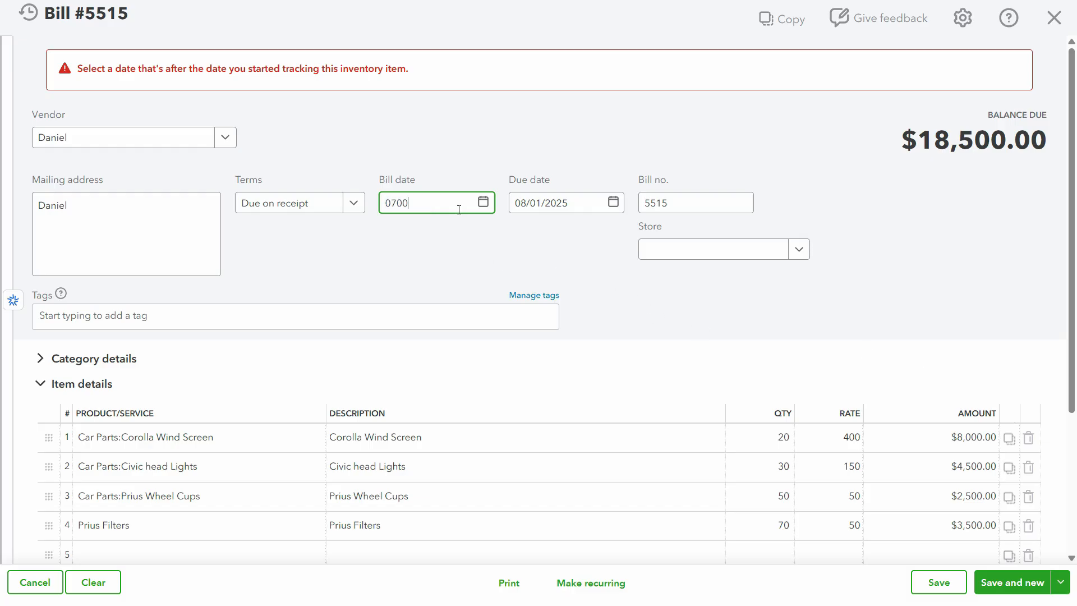
pyautogui.write('70')
pyautogui.press('BackSpace')
pyautogui.press('BackSpace')
pyautogui.press('BackSpace')
pyautogui.write('06/01')
pyautogui.press('Tab')
pyautogui.click(1037, 585)
# - Set the bill date to 07/01/2025 and retry saving the bill
pyautogui.moveTo(456, 201); pyautogui.dragTo(250, 199)
pyautogui.write('0')
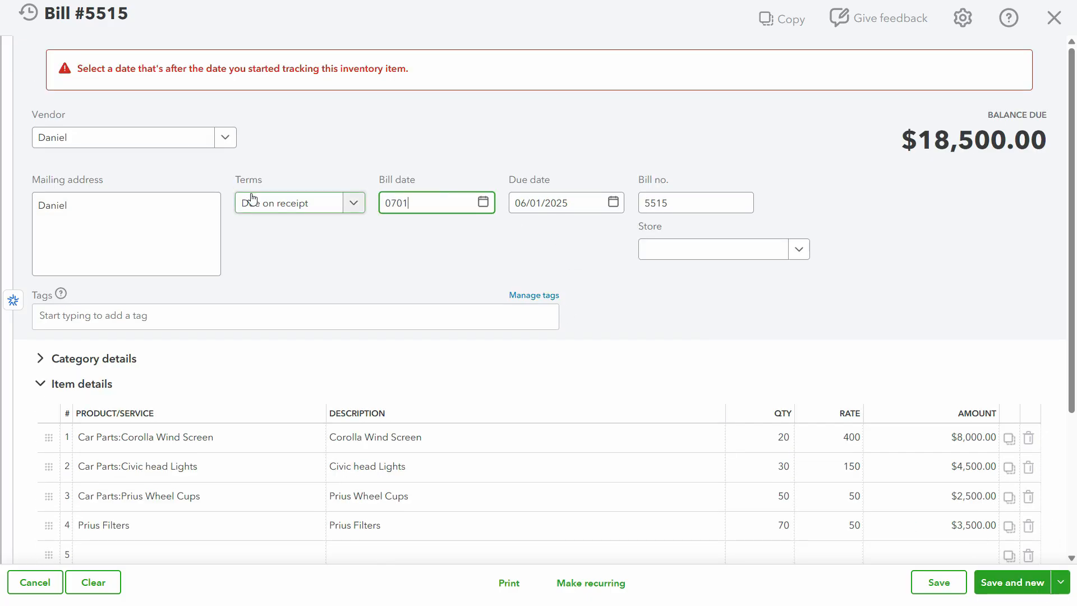
pyautogui.write('7/01')
pyautogui.press('Tab')
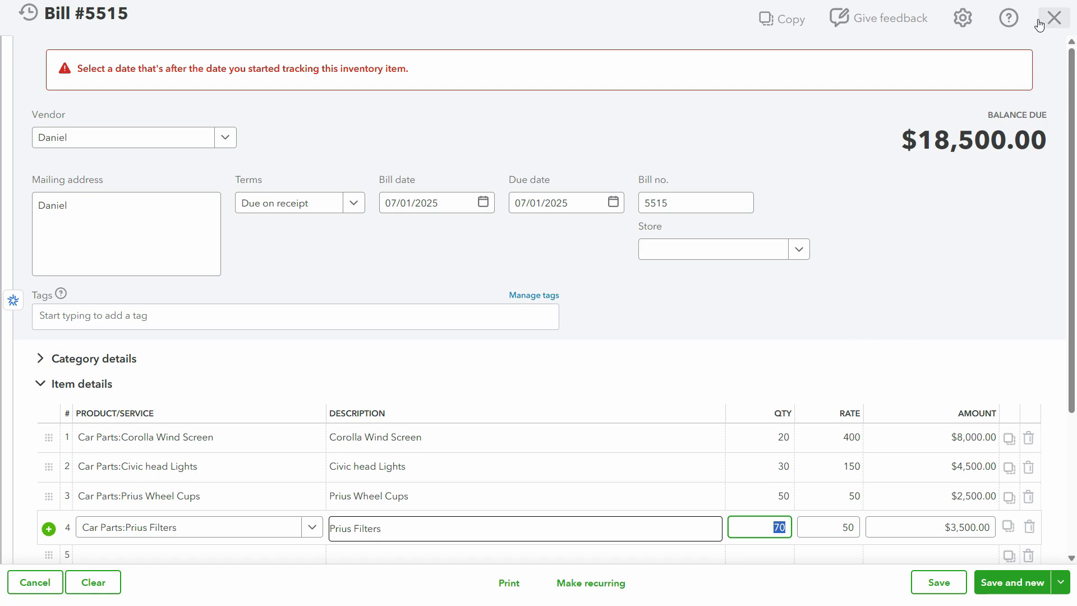
pyautogui.click(936, 588)
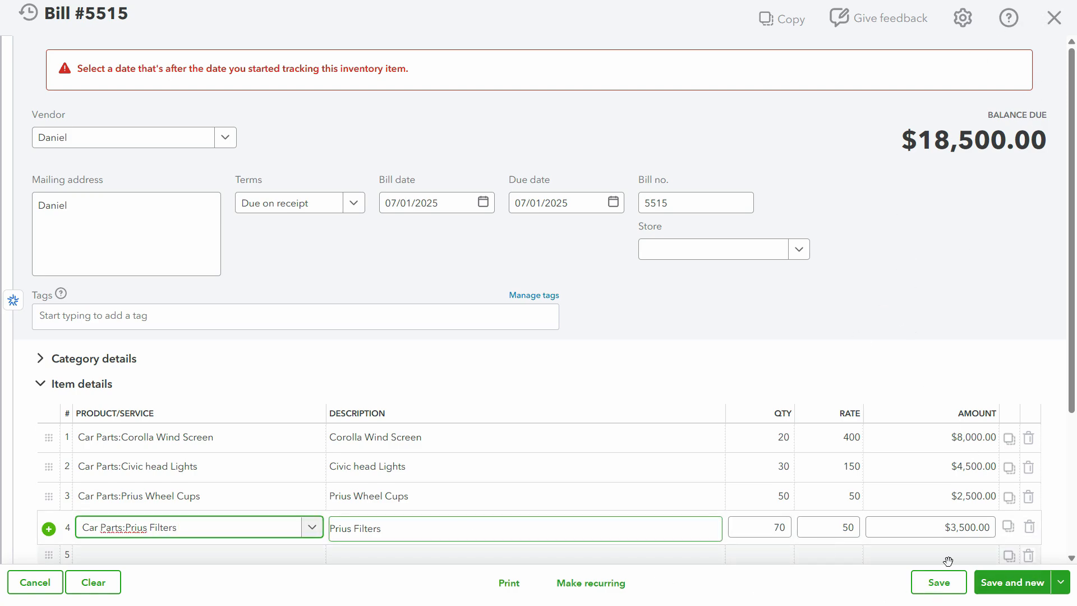
# - Save the bill without its fourth line, Prius Filters, and close the bill form
pyautogui.click(1029, 530)
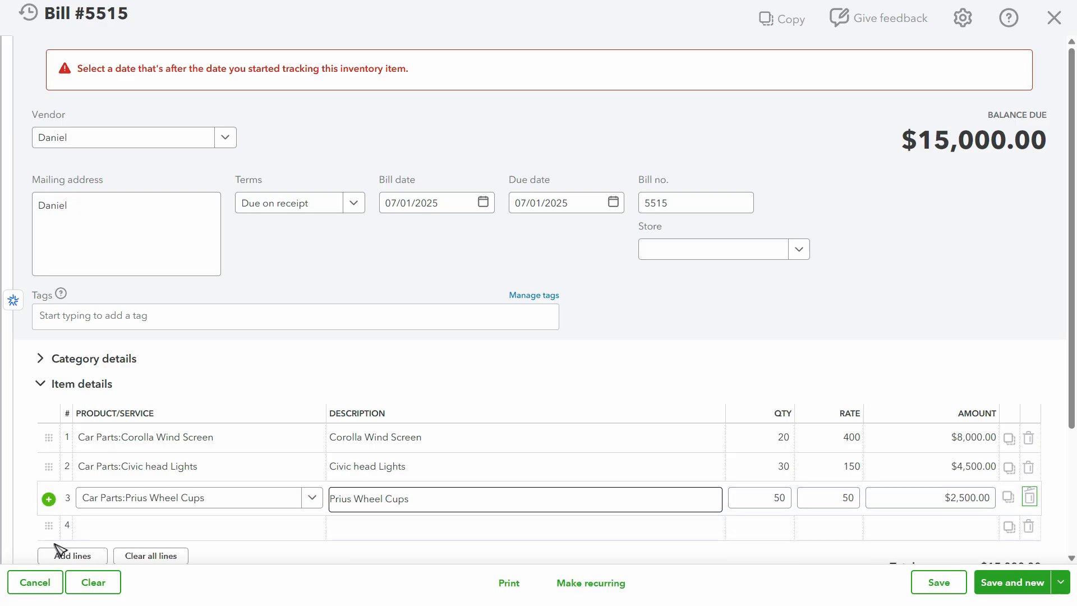
pyautogui.click(1006, 584)
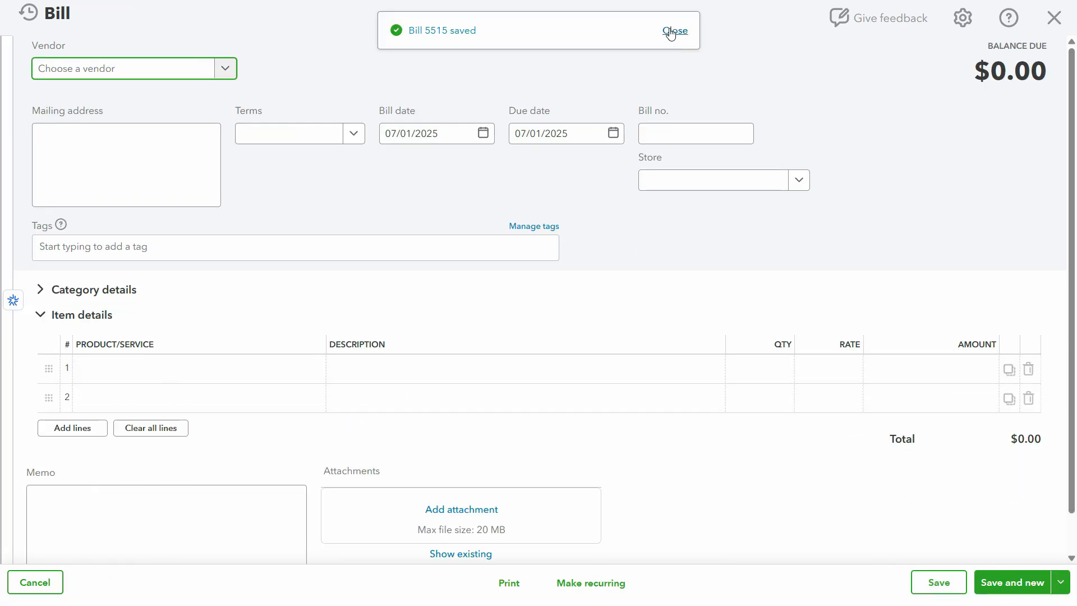
pyautogui.click(1054, 18)
pyautogui.click(1054, 18)
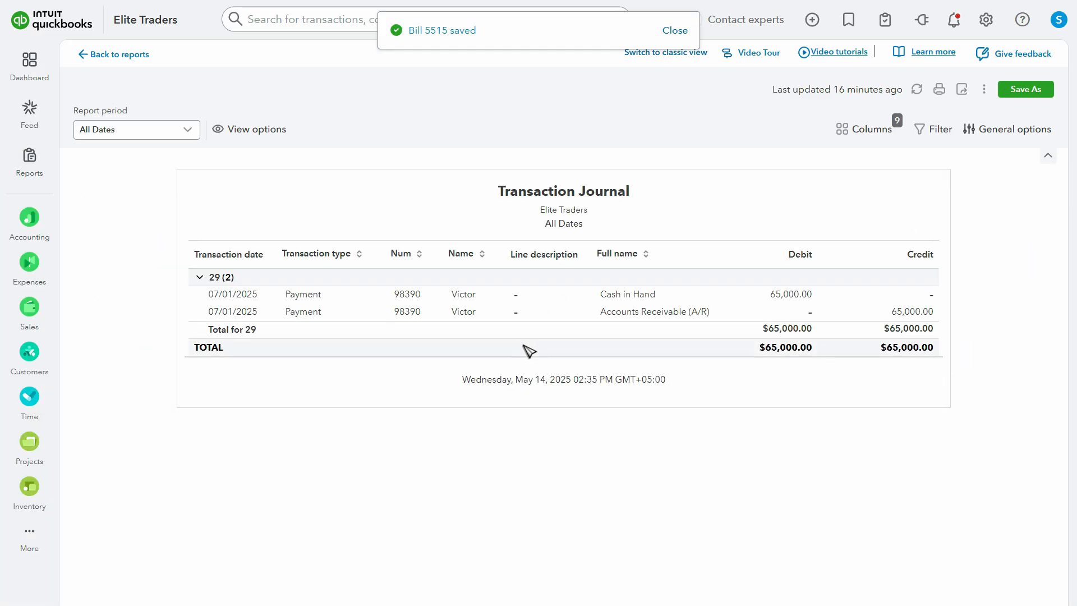
# - Open the Prius Filters inventory item for editing and bring up its inventory starting value
pyautogui.moveTo(42, 502)
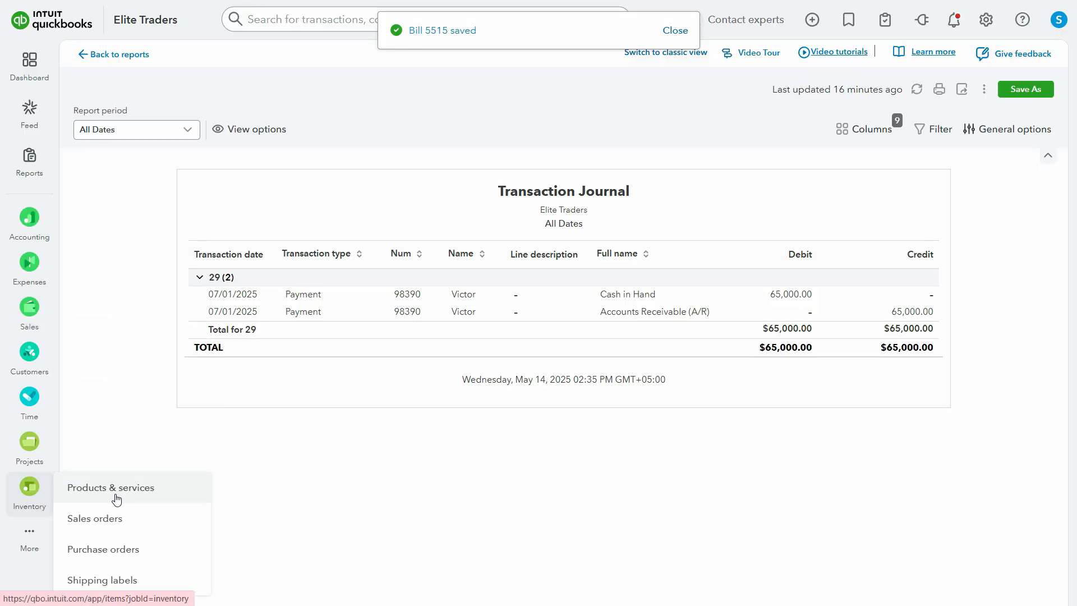
pyautogui.click(85, 497)
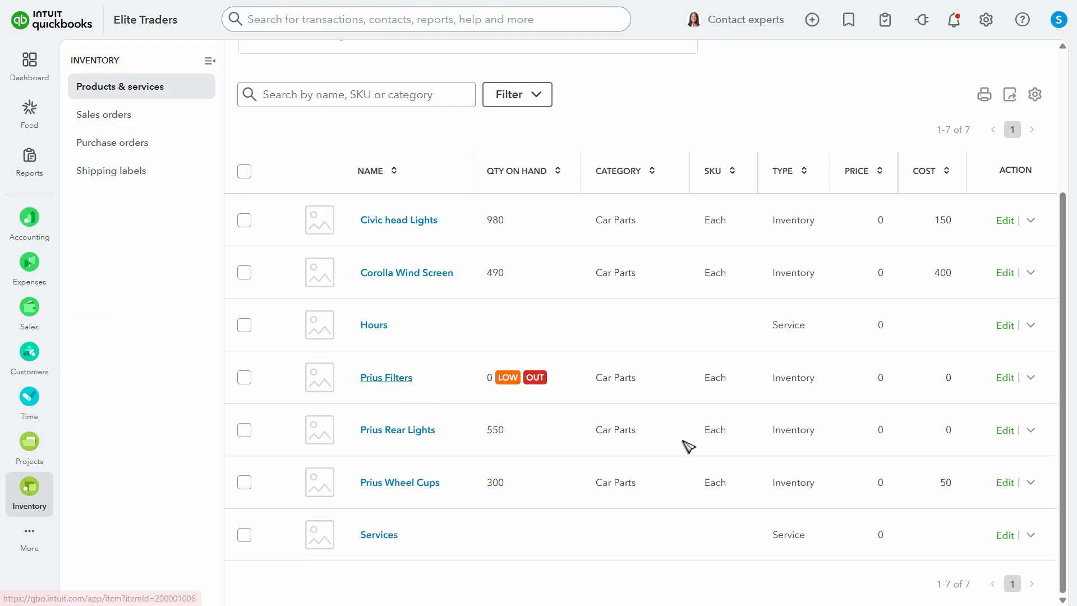
pyautogui.click(1006, 380)
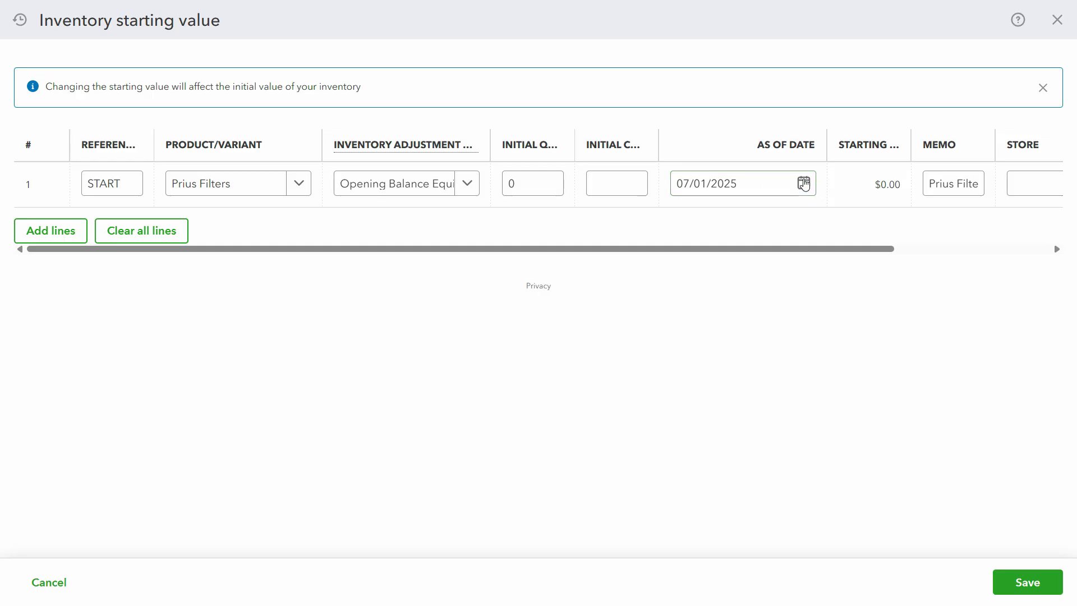
# - Set the as-of date of the Prius Filters starting value to 01/07/2025 and try to save it
pyautogui.click(806, 183)
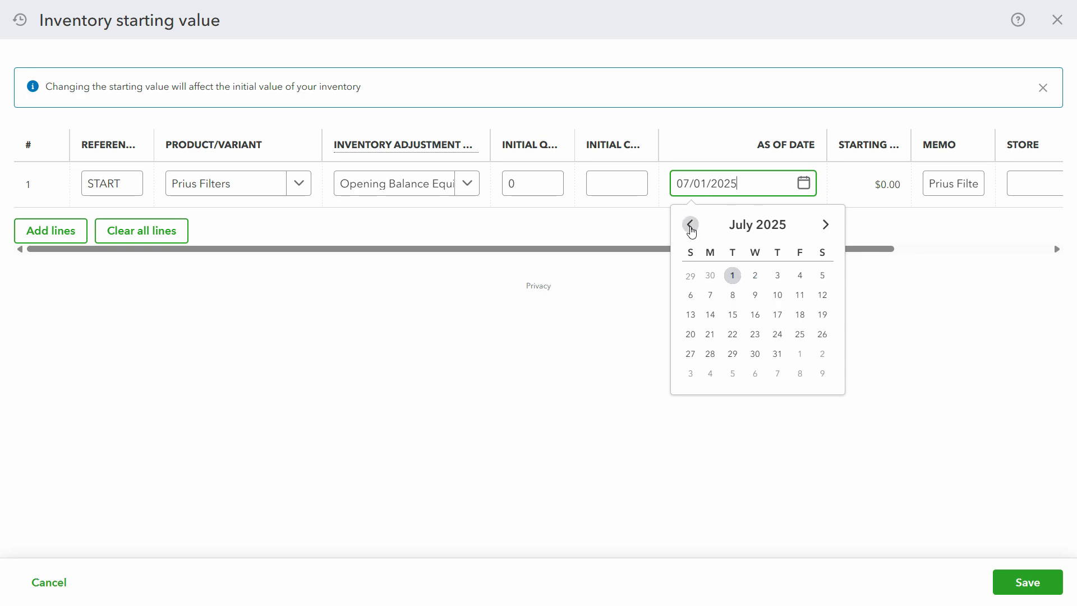
pyautogui.click(691, 226)
pyautogui.click(691, 226)
pyautogui.click(692, 226)
pyautogui.click(691, 225)
pyautogui.click(691, 226)
pyautogui.click(691, 226)
pyautogui.click(691, 226)
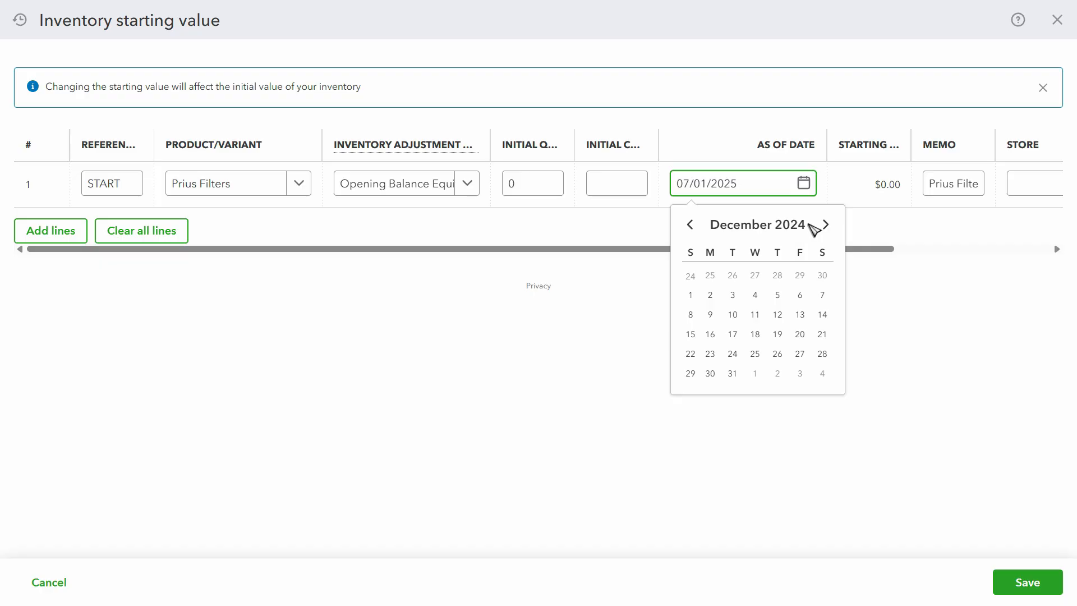
pyautogui.click(826, 225)
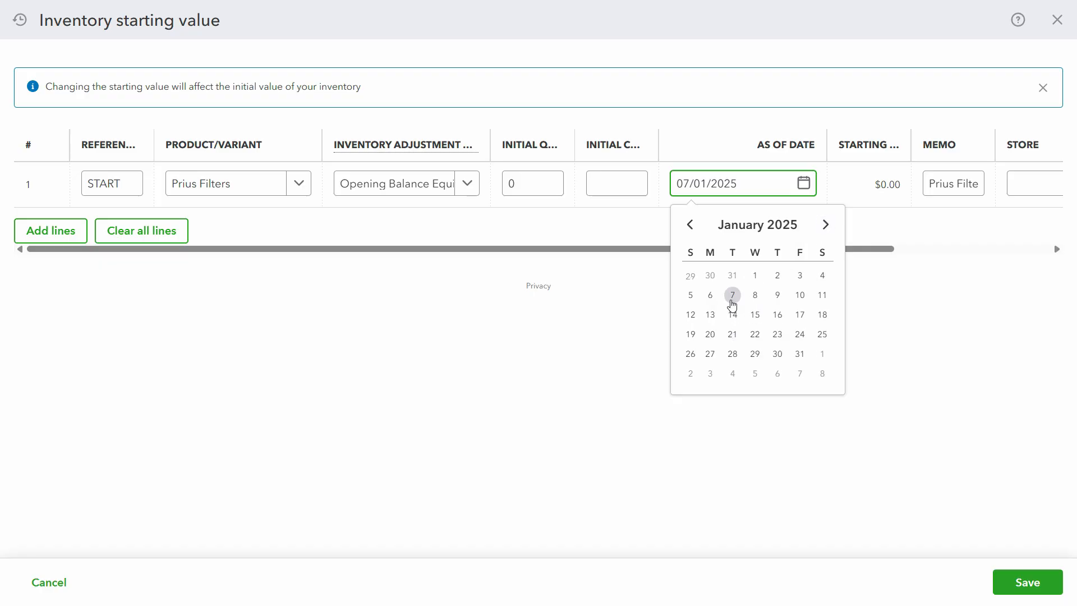
pyautogui.click(732, 296)
pyautogui.click(1033, 587)
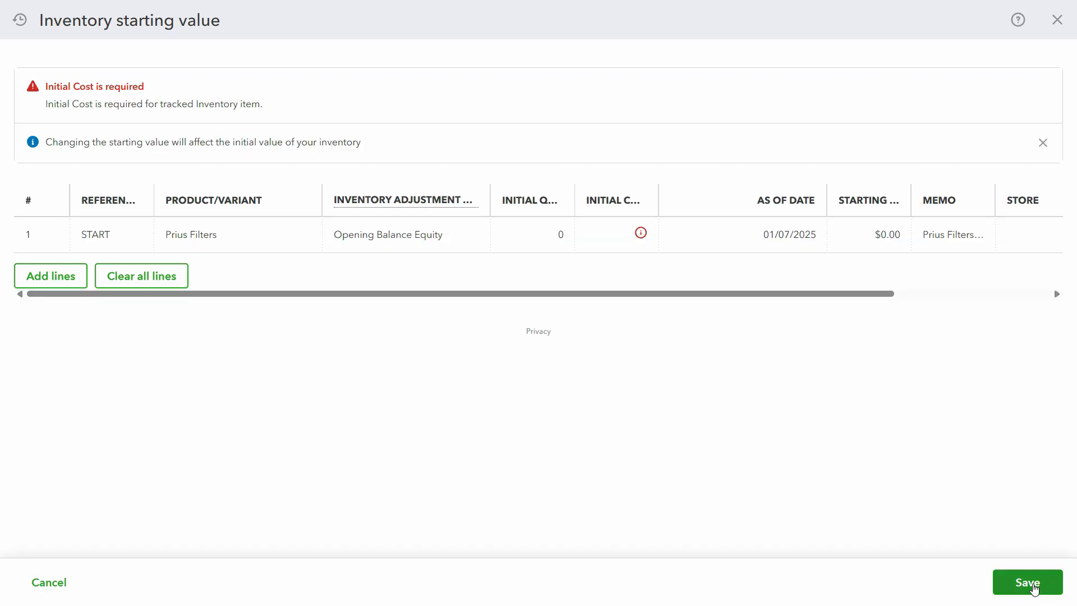
# - Check the PDF's Jan 08 purchase, then save the Prius Filters starting value with an initial cost and close the item
pyautogui.click(616, 239)
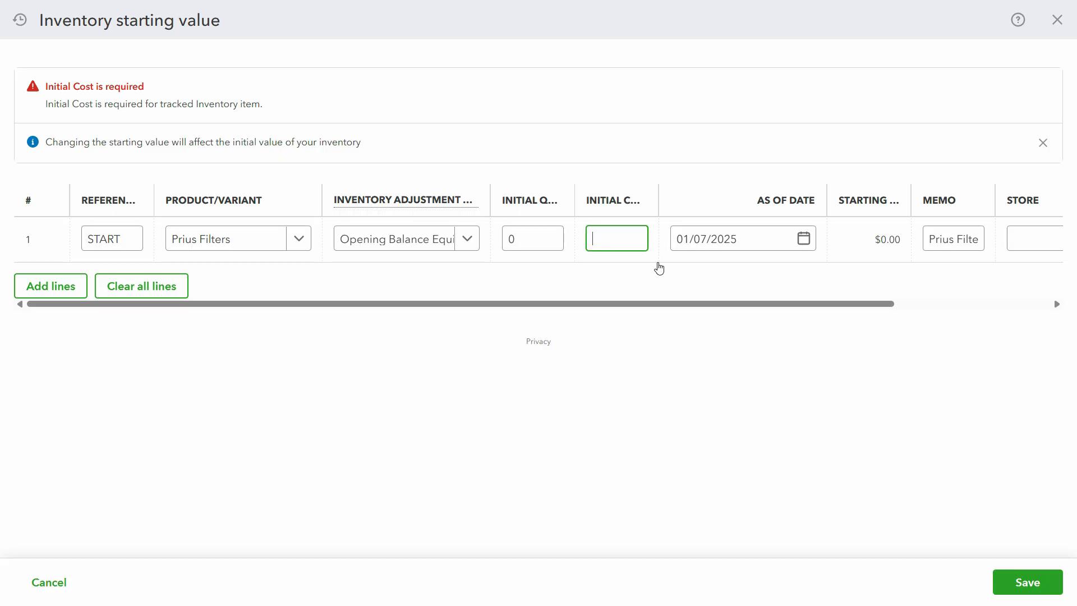
pyautogui.hotkey('alt', 'Tab')
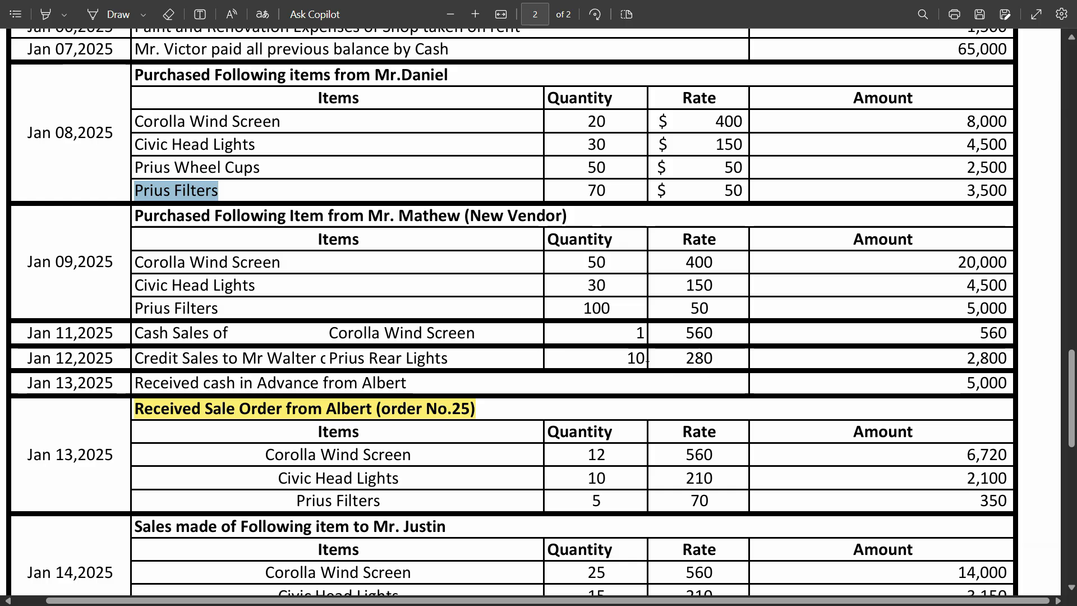
pyautogui.hotkey('alt', 'Tab')
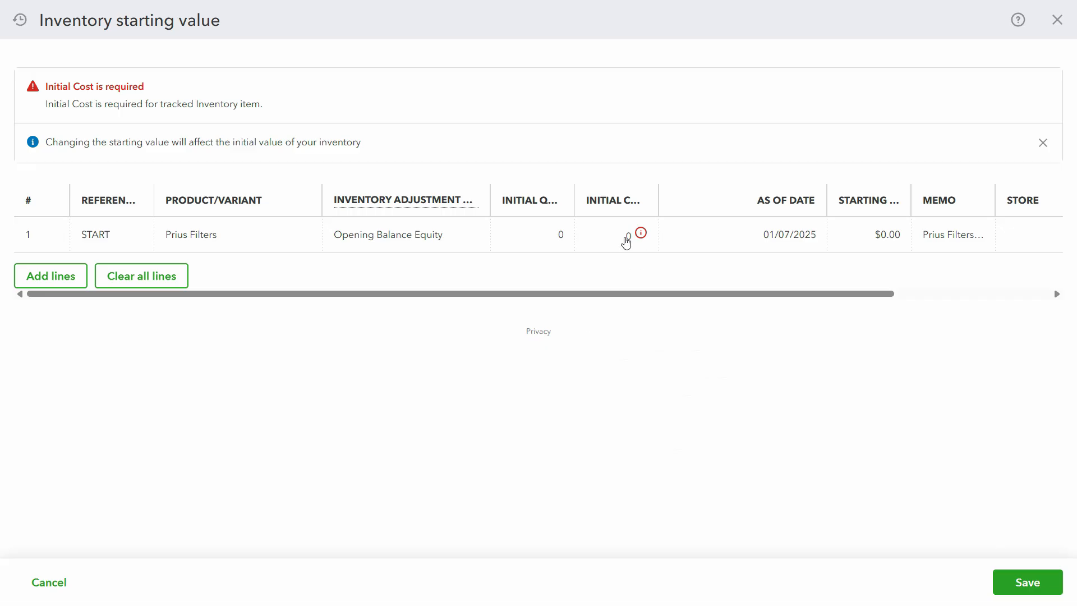
pyautogui.click(622, 239)
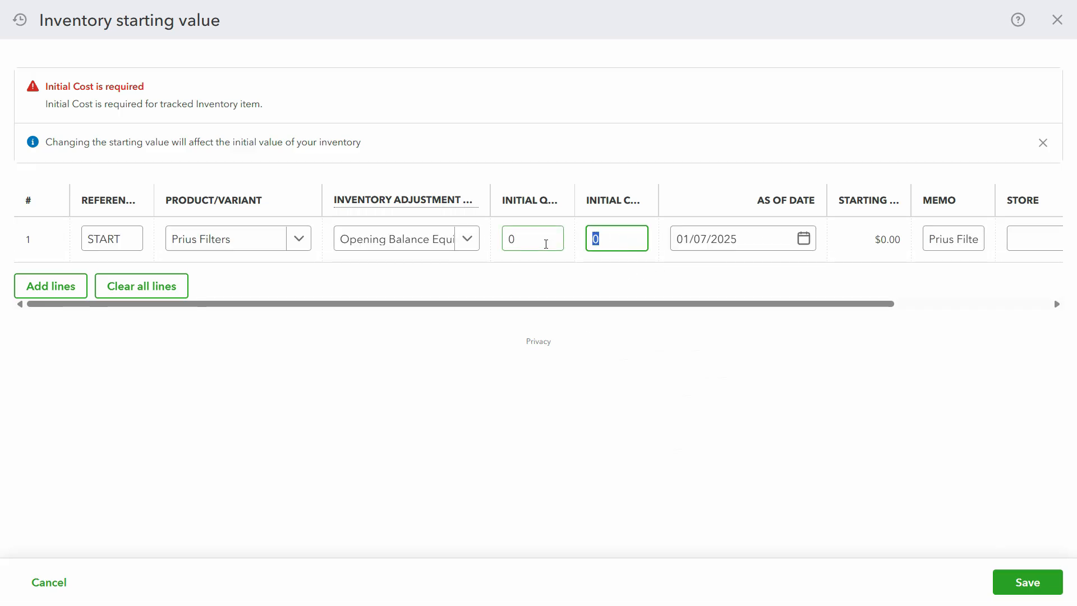
pyautogui.click(1057, 573)
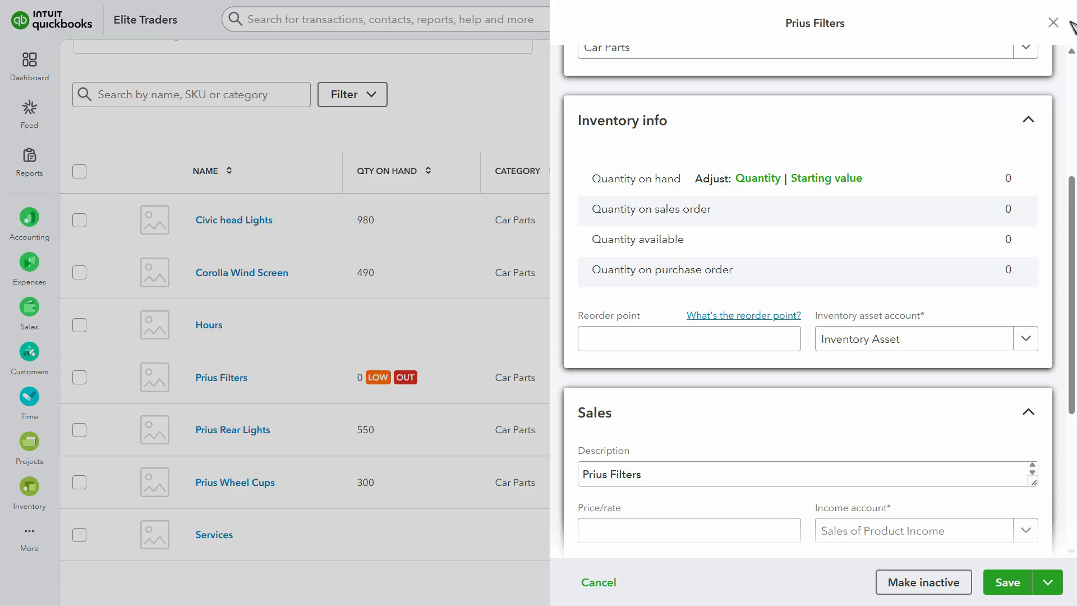
pyautogui.click(1053, 23)
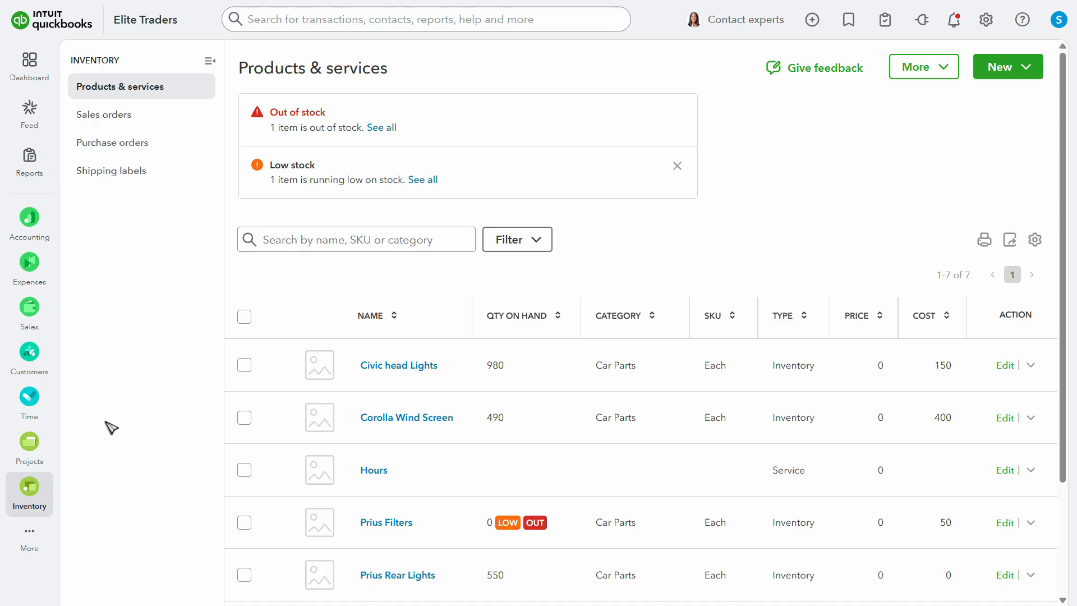
# - Start a new vendor bill and reopen the saved $15,000.00 bill from the recent bills
pyautogui.moveTo(60, 290)
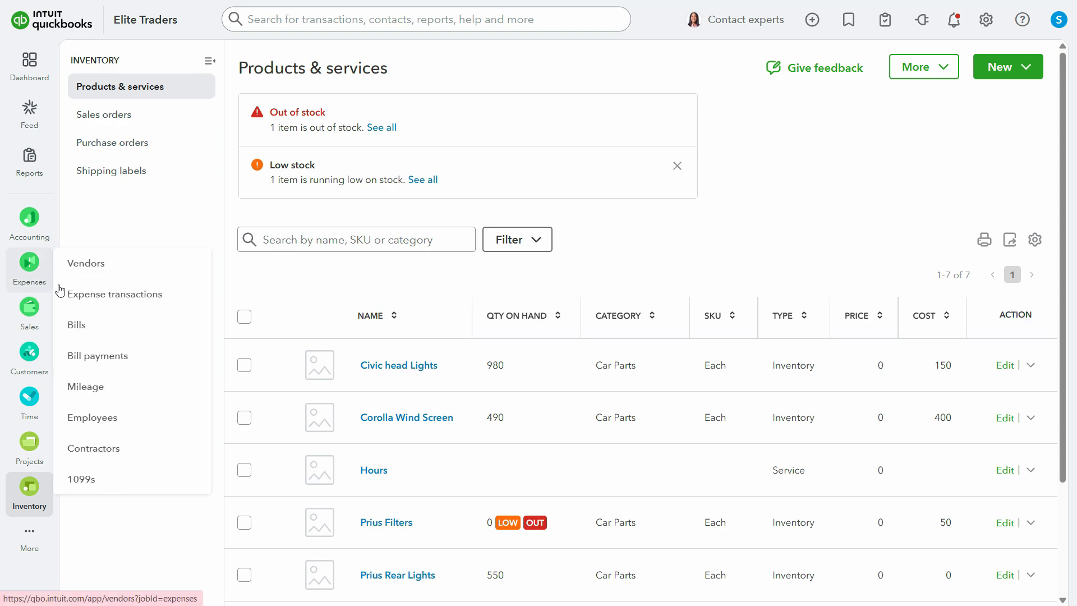
pyautogui.click(97, 333)
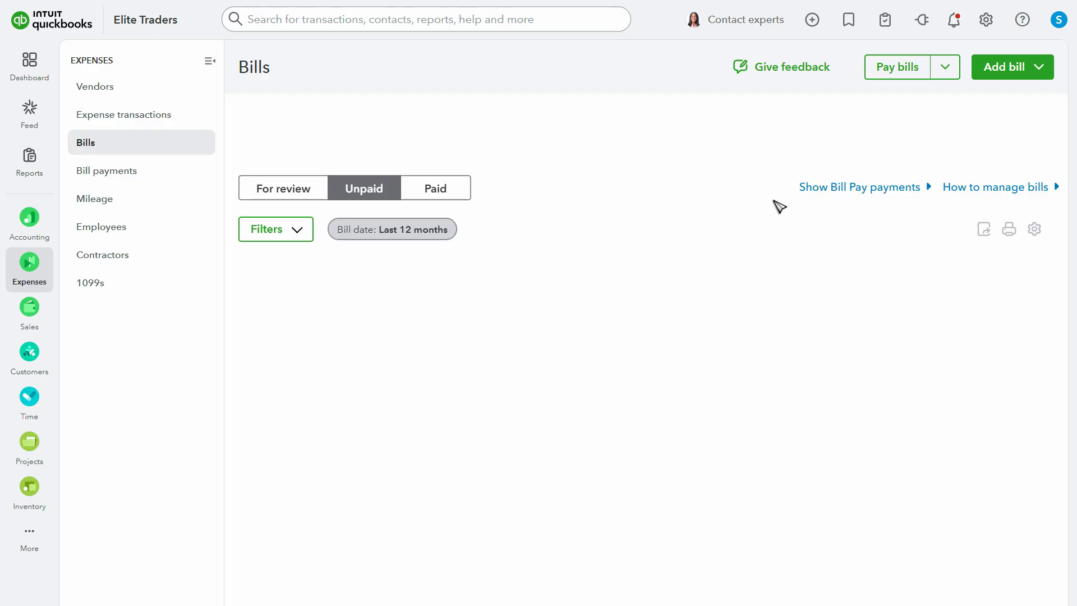
pyautogui.click(813, 20)
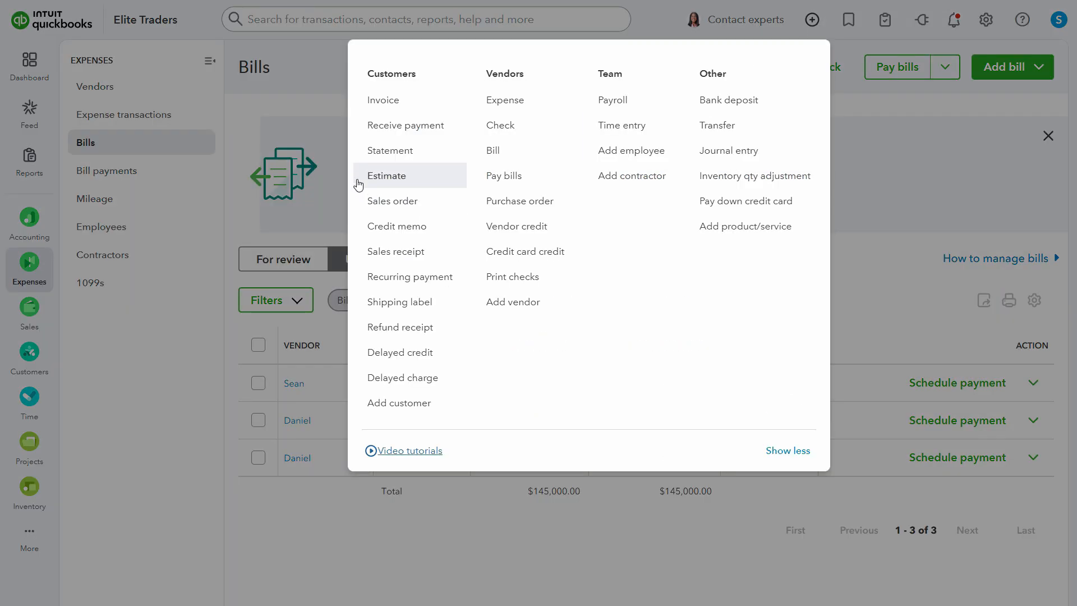
pyautogui.click(494, 153)
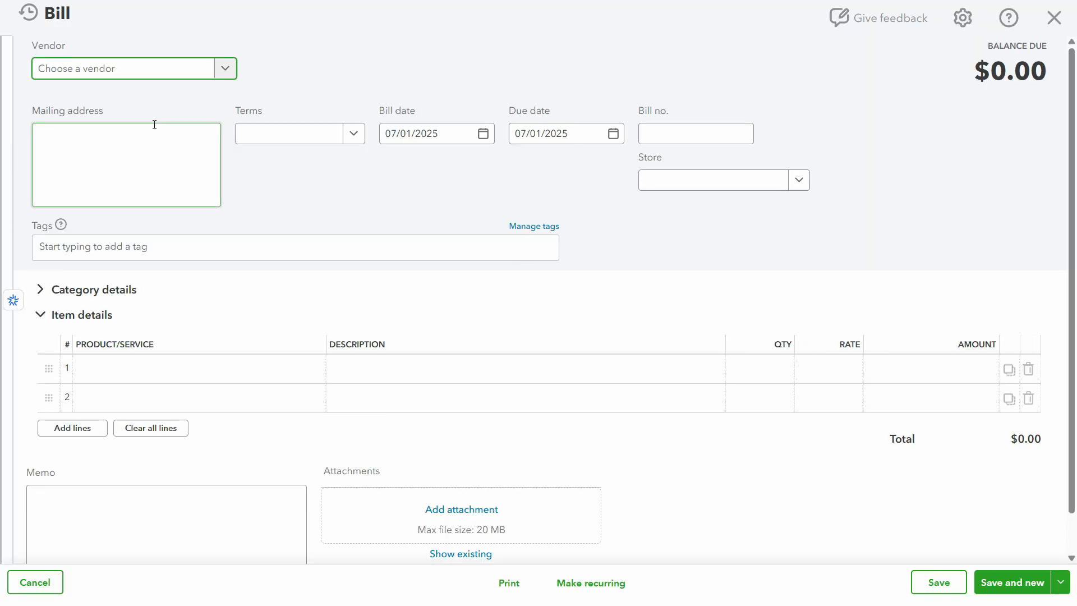
pyautogui.click(29, 21)
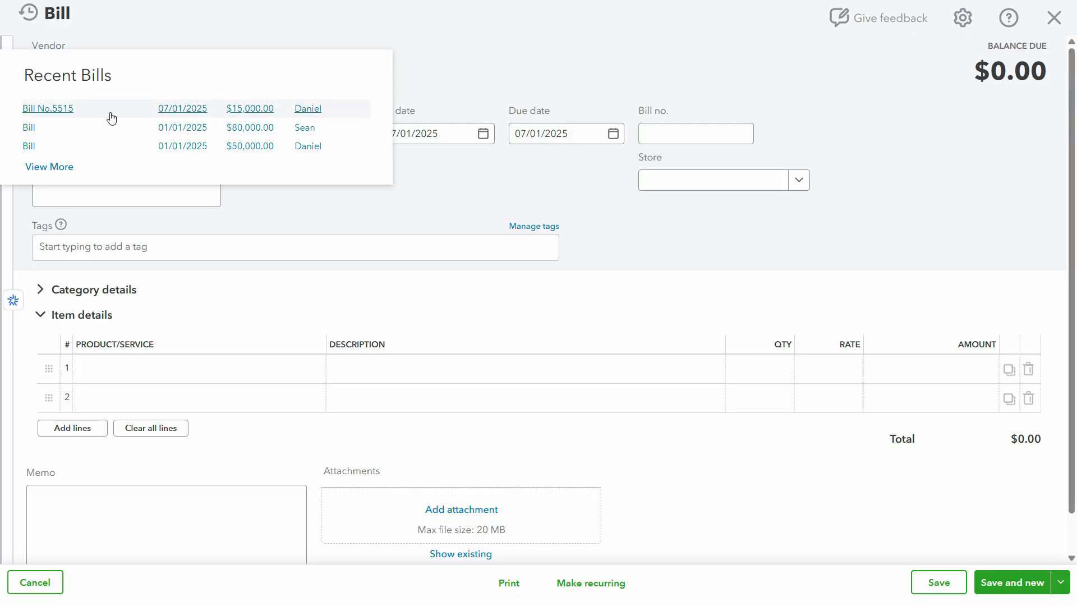
pyautogui.click(68, 108)
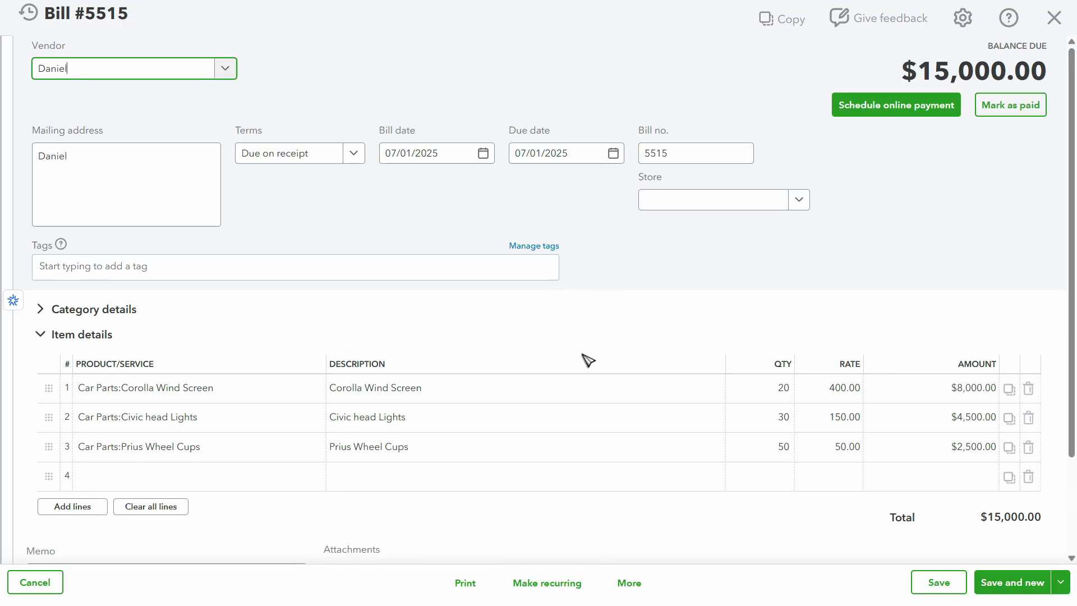
# - Add Prius Filters as the fourth bill line with a quantity of 70 from the PDF's Jan 08 purchase
pyautogui.click(148, 479)
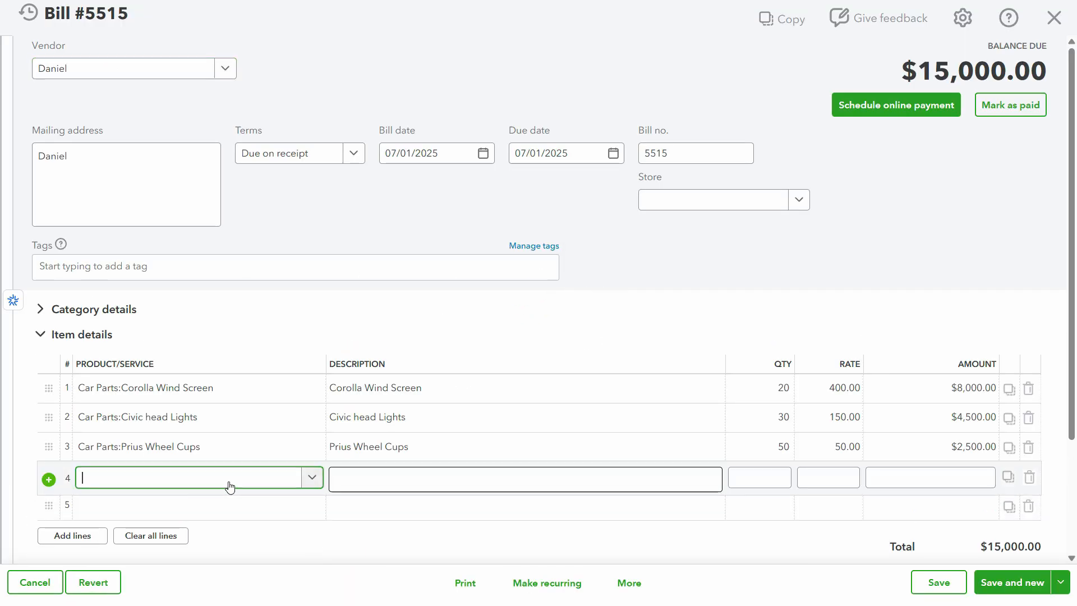
pyautogui.click(313, 480)
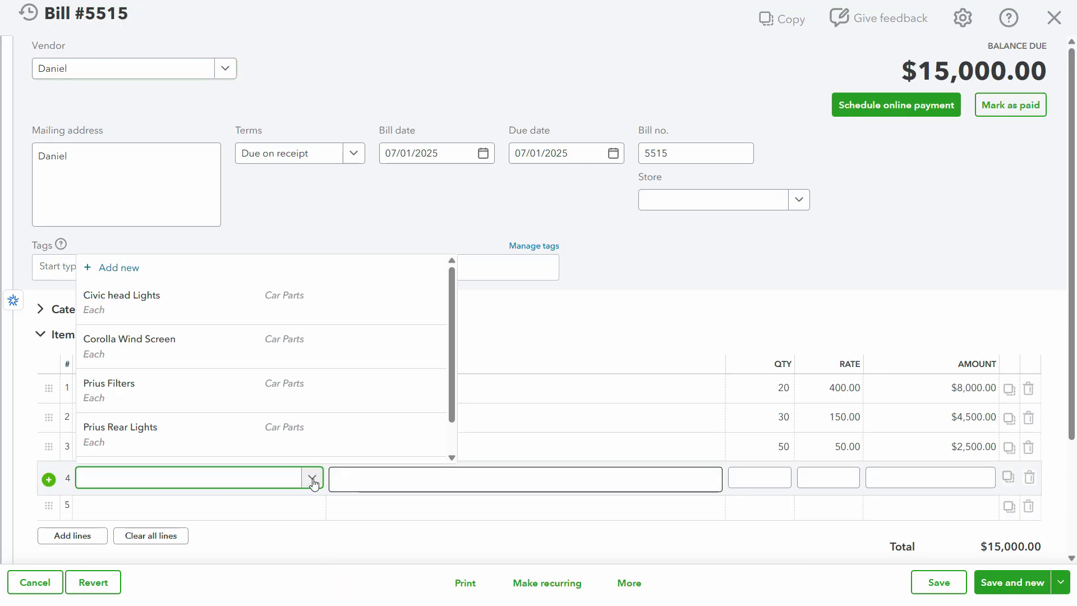
pyautogui.click(180, 400)
pyautogui.click(784, 485)
pyautogui.hotkey('alt', 'Tab')
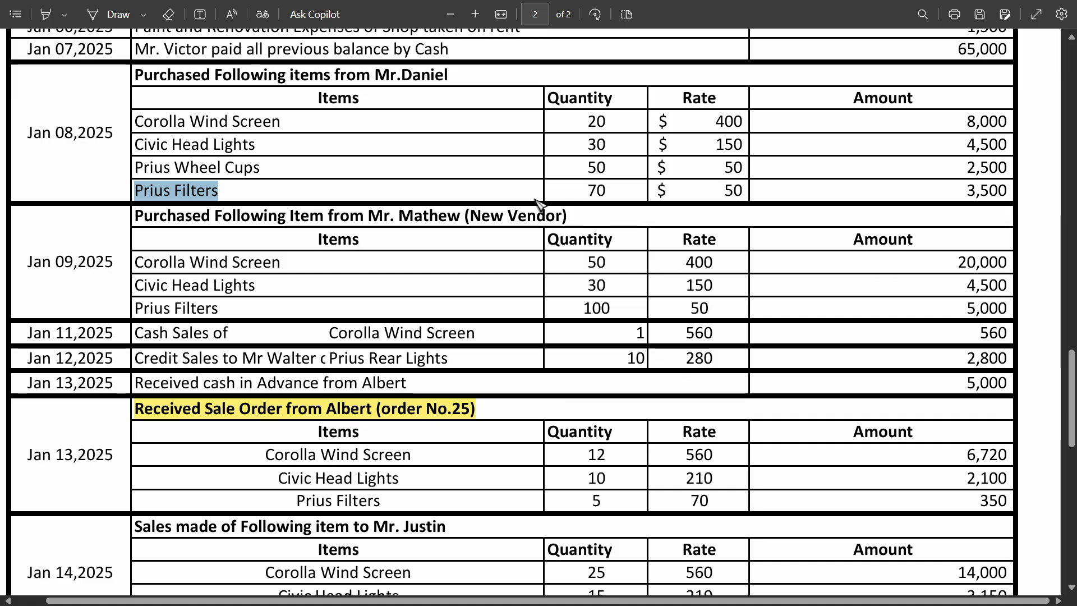
pyautogui.hotkey('alt', 'Tab')
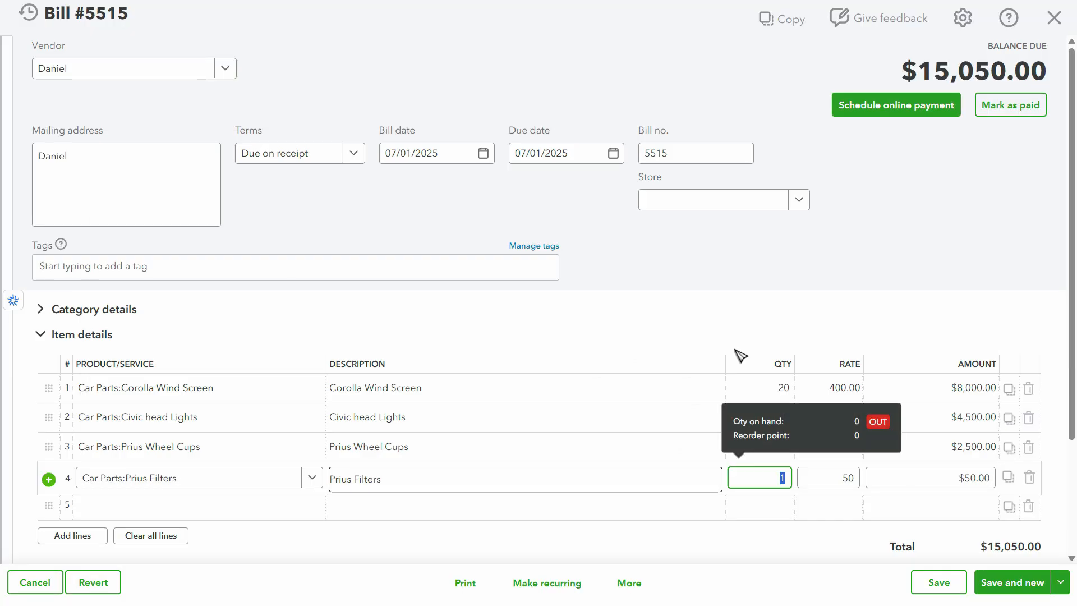
pyautogui.write('70')
pyautogui.press('Tab')
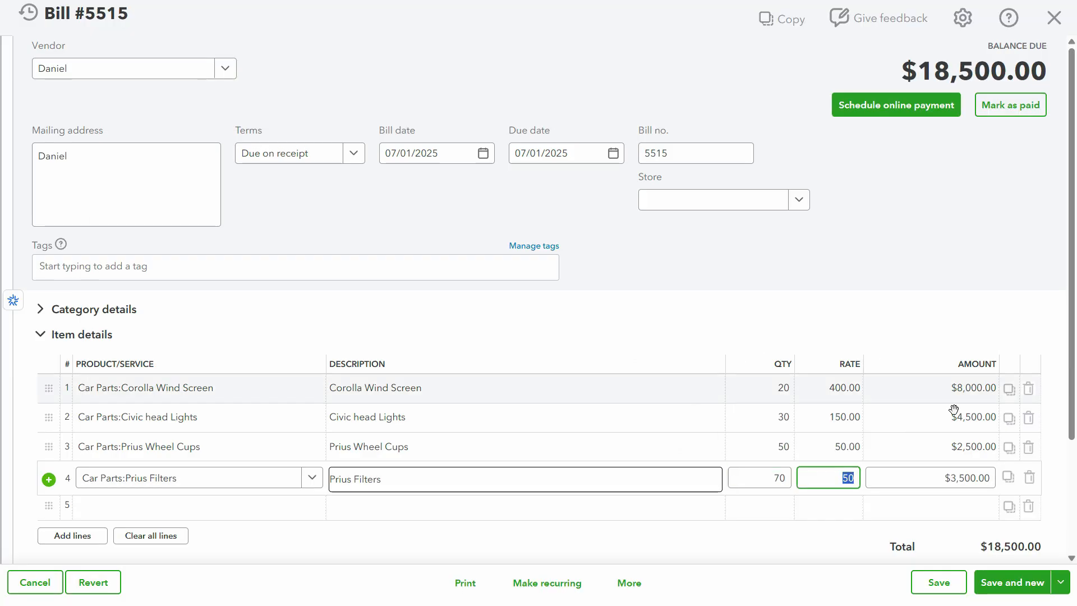
# - Compare the bill lines with the PDF's Jan 08 purchase, then save the bill and start a new one
pyautogui.hotkey('alt', 'Tab')
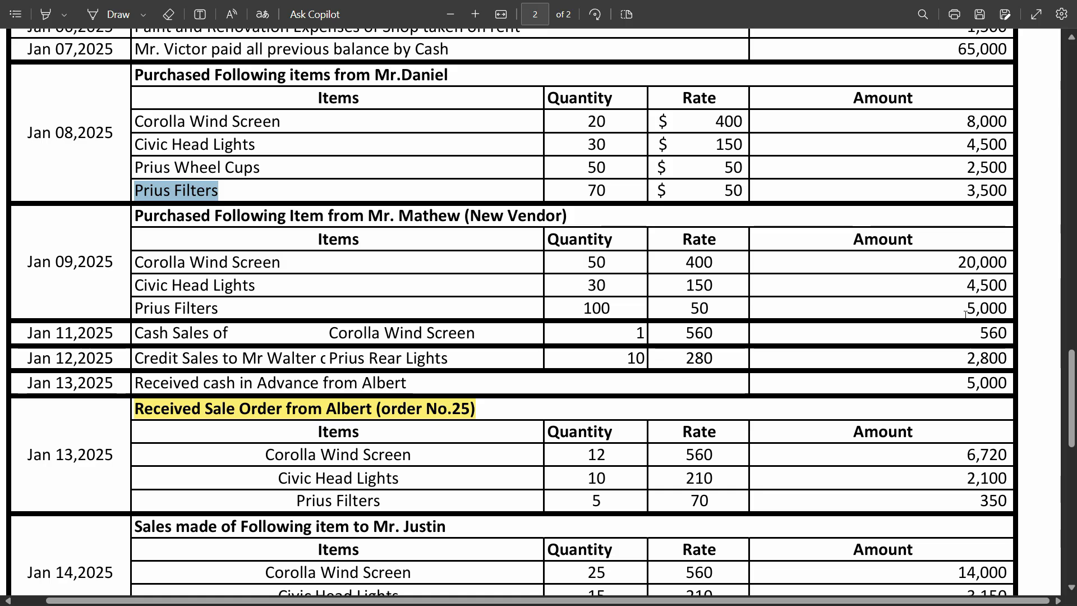
pyautogui.hotkey('alt', 'Tab')
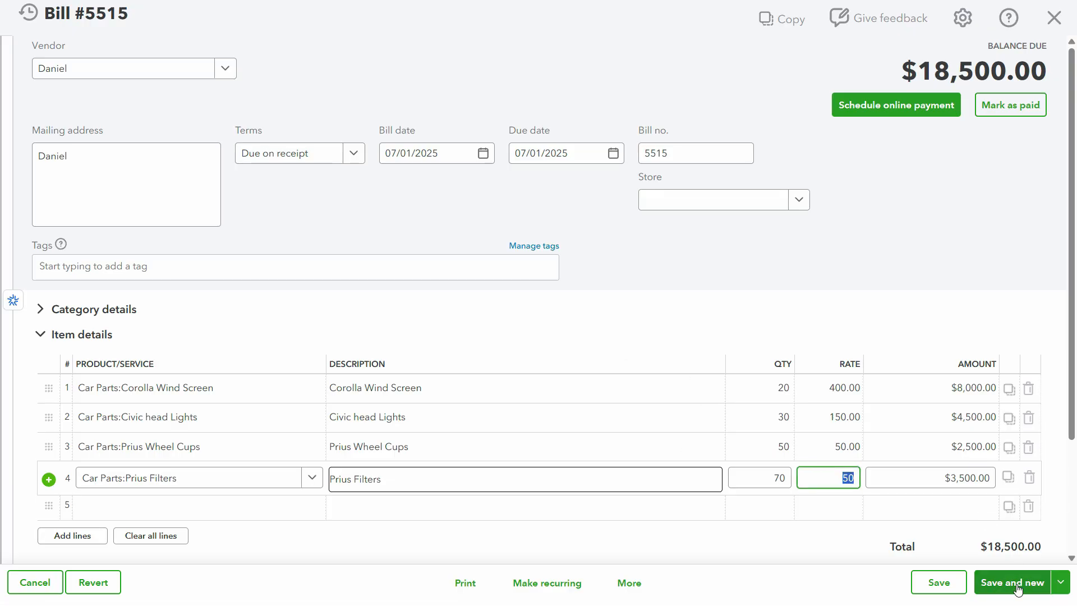
pyautogui.click(1014, 583)
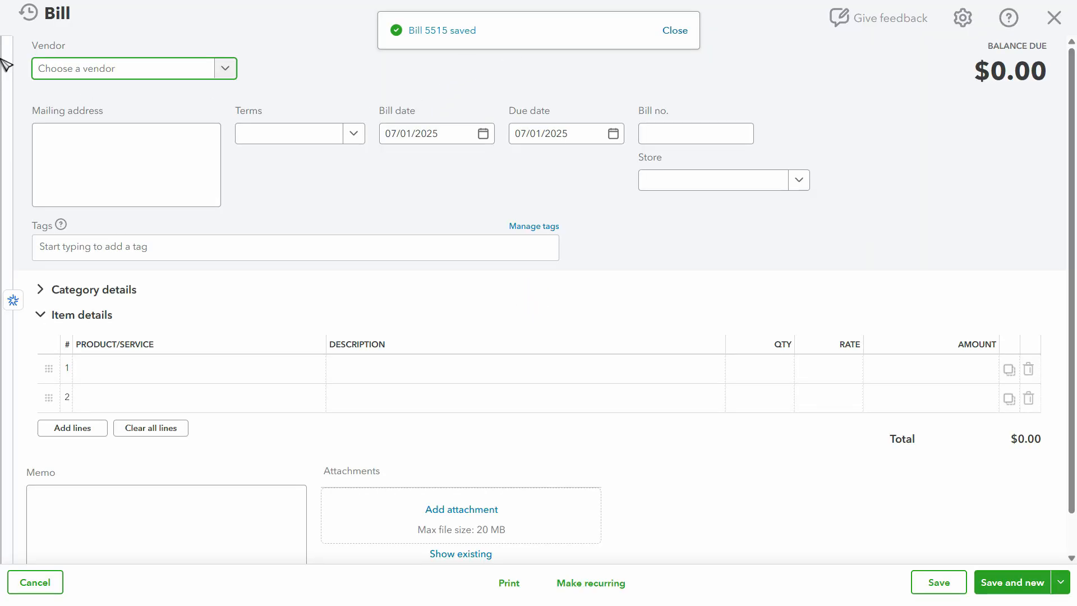
# - Reopen the saved $18,500.00 bill from the recent bills and open its transaction journal
pyautogui.click(28, 13)
pyautogui.click(64, 112)
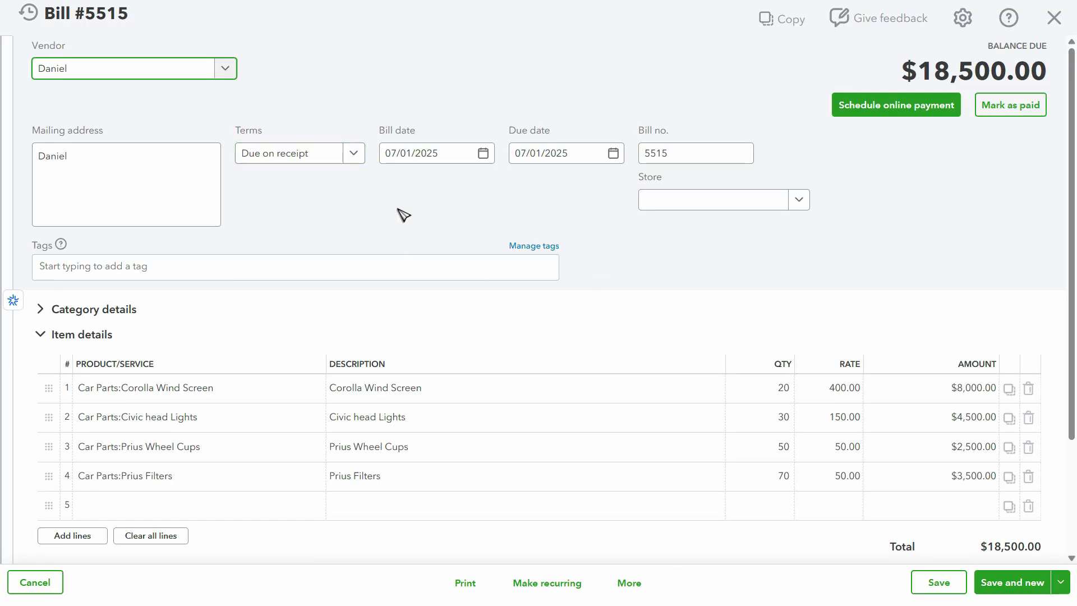
pyautogui.click(637, 586)
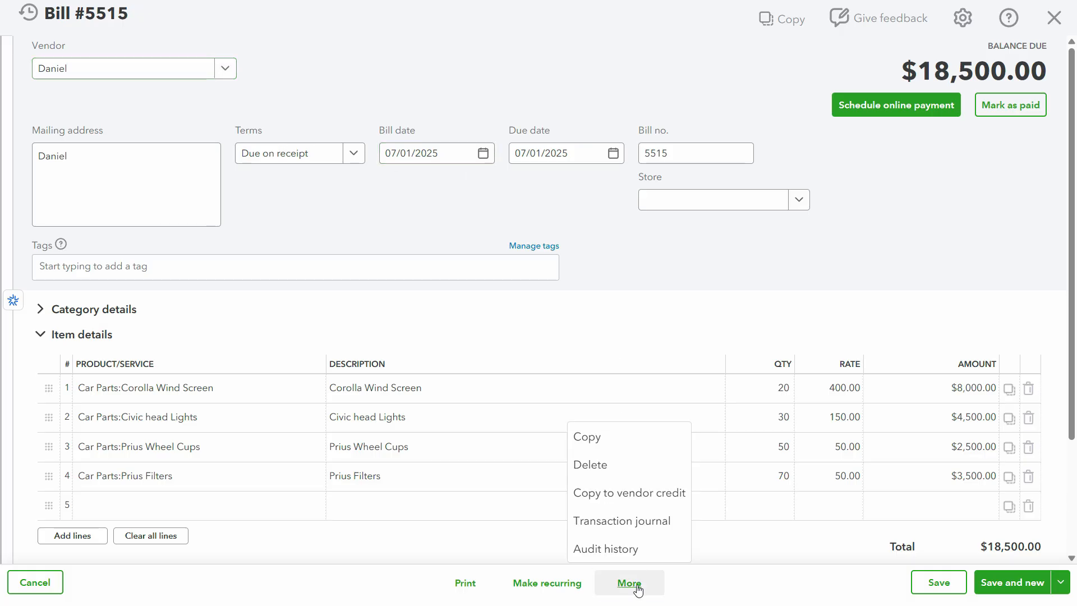
pyautogui.click(631, 530)
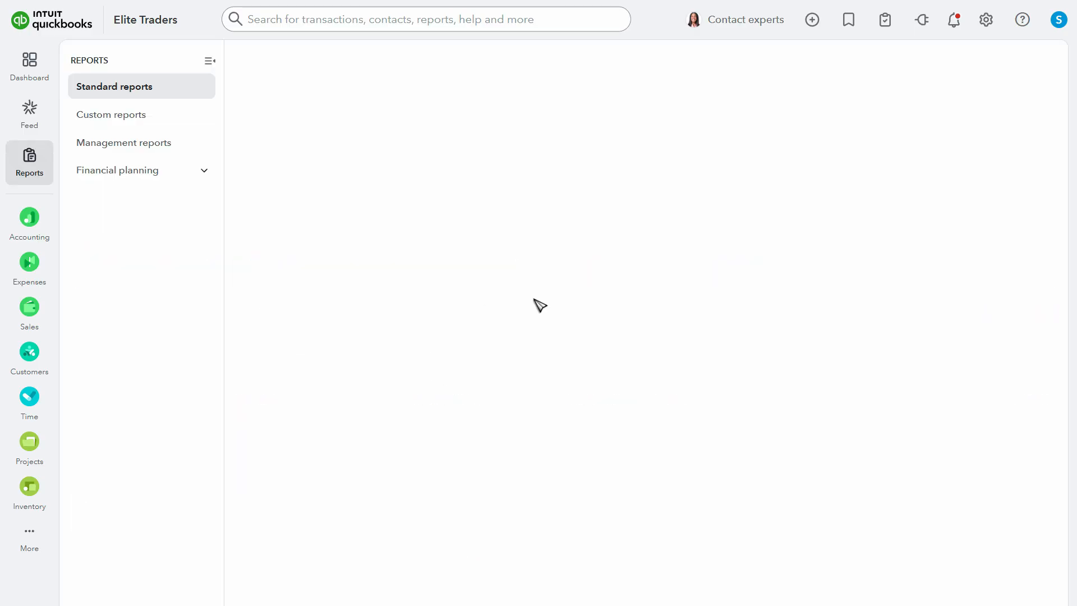